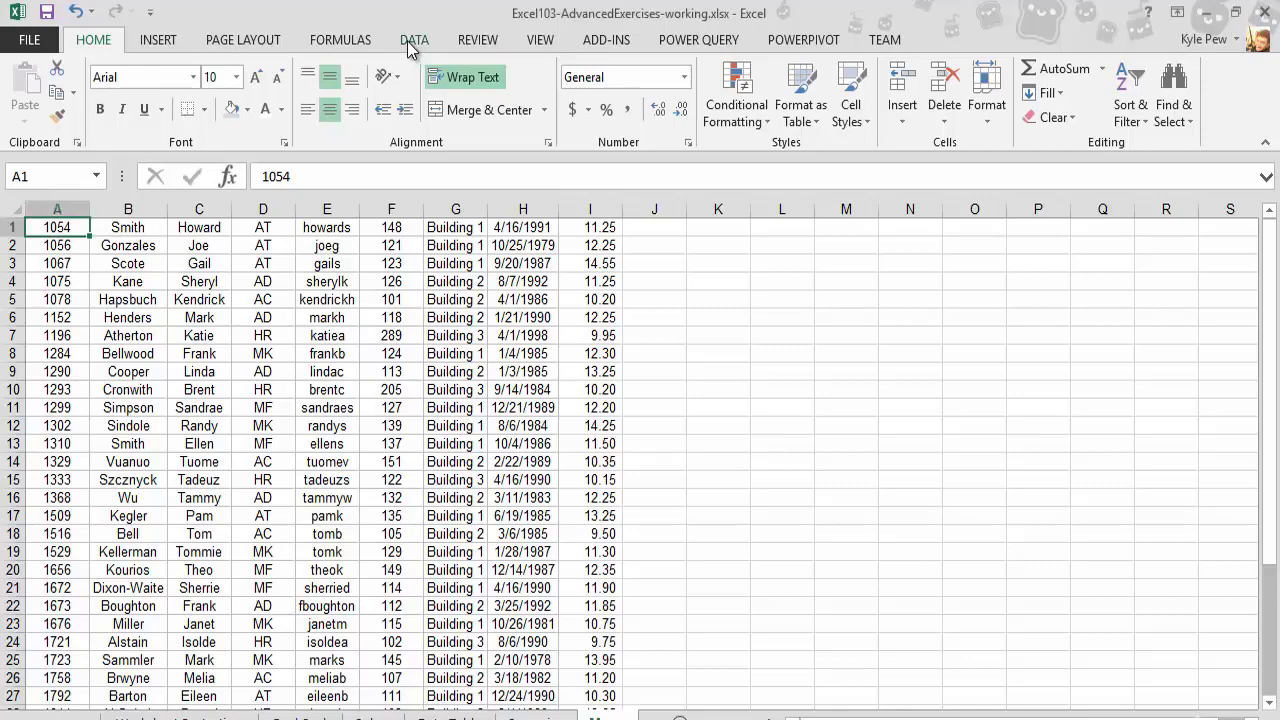
# Customize the ribbon to show the Developer main tab
pyautogui.rightClick(407, 41)
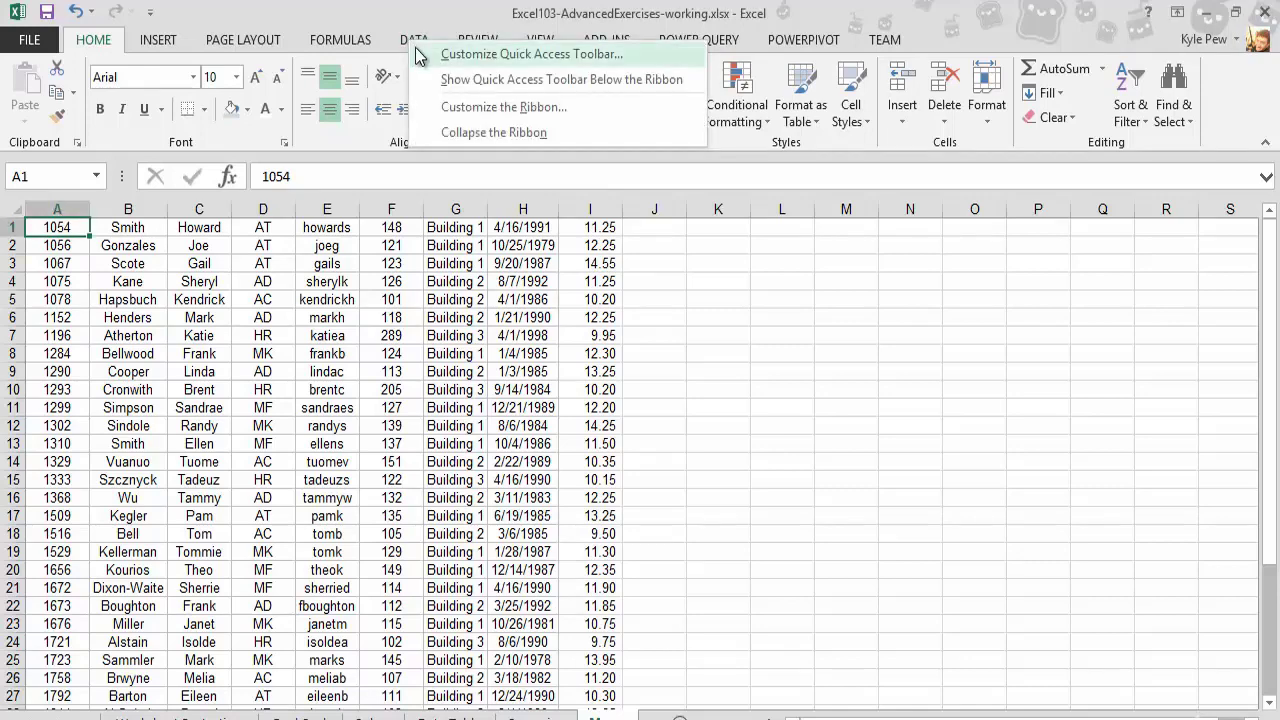
pyautogui.click(526, 109)
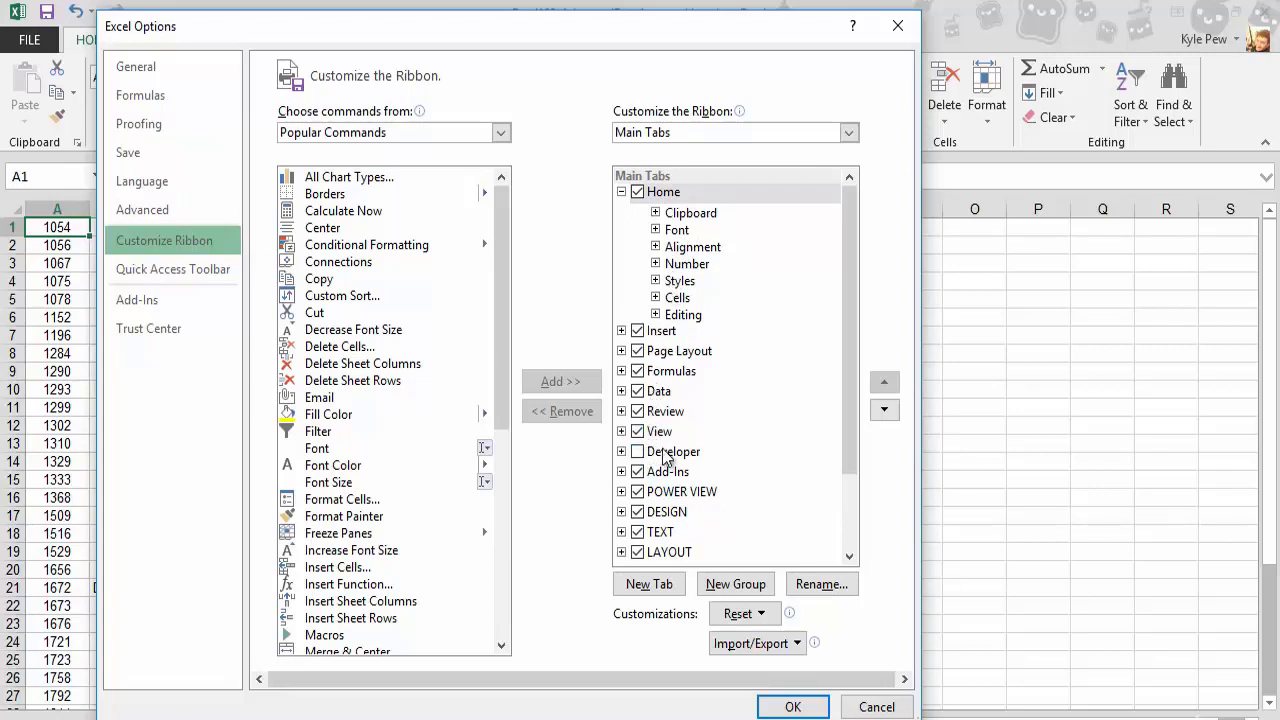
pyautogui.click(638, 452)
pyautogui.click(652, 454)
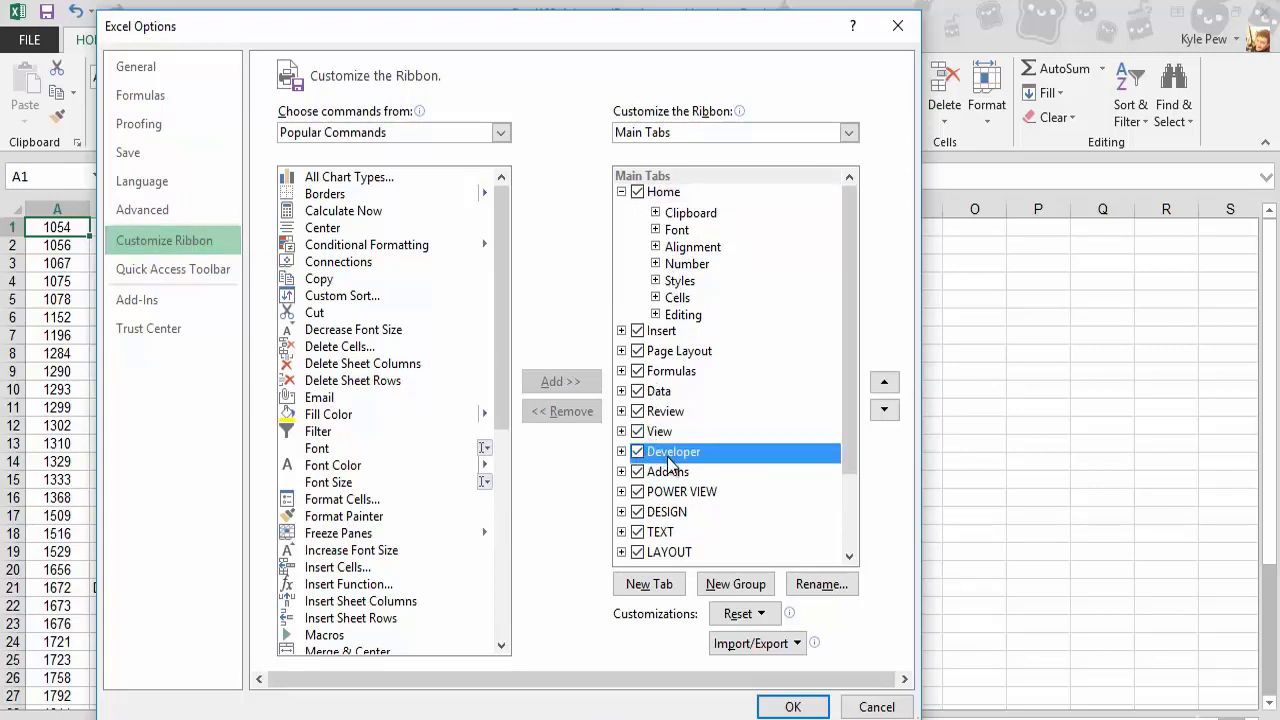
pyautogui.click(792, 707)
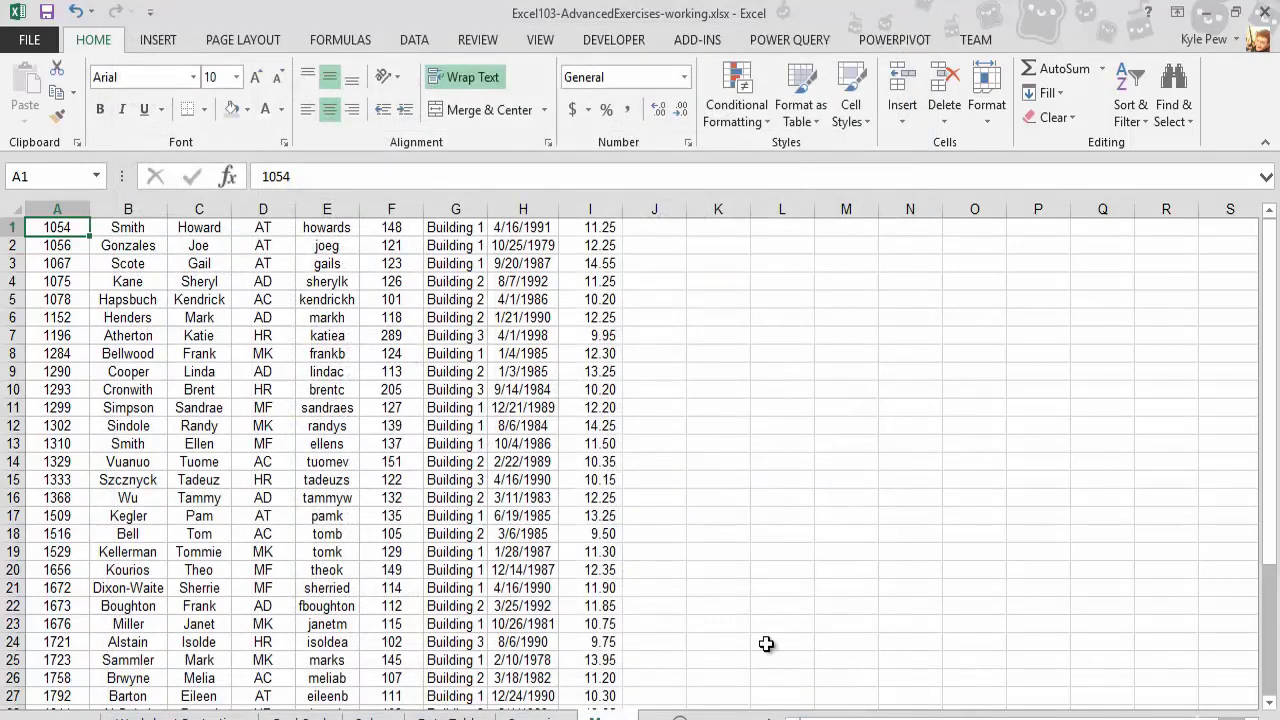
# Set up a new macro recording named FormatTable with the shortcut key Ctrl+j
pyautogui.click(620, 46)
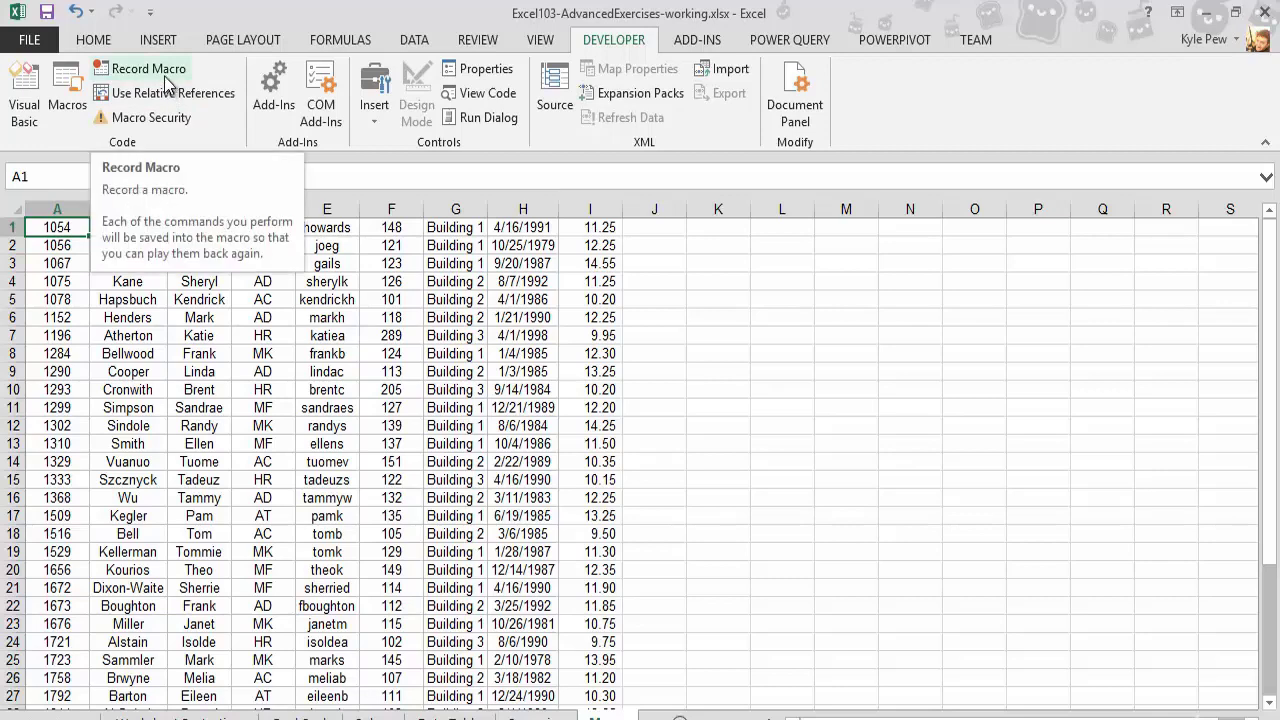
pyautogui.click(68, 126)
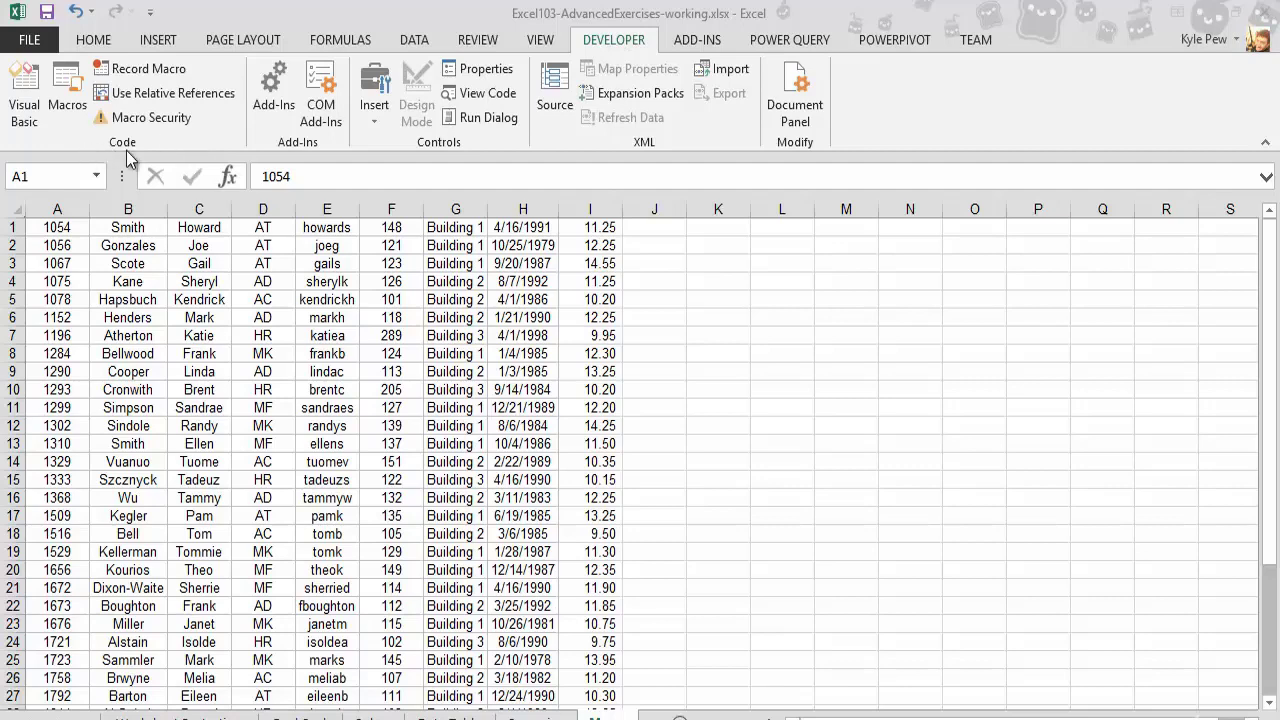
pyautogui.click(155, 72)
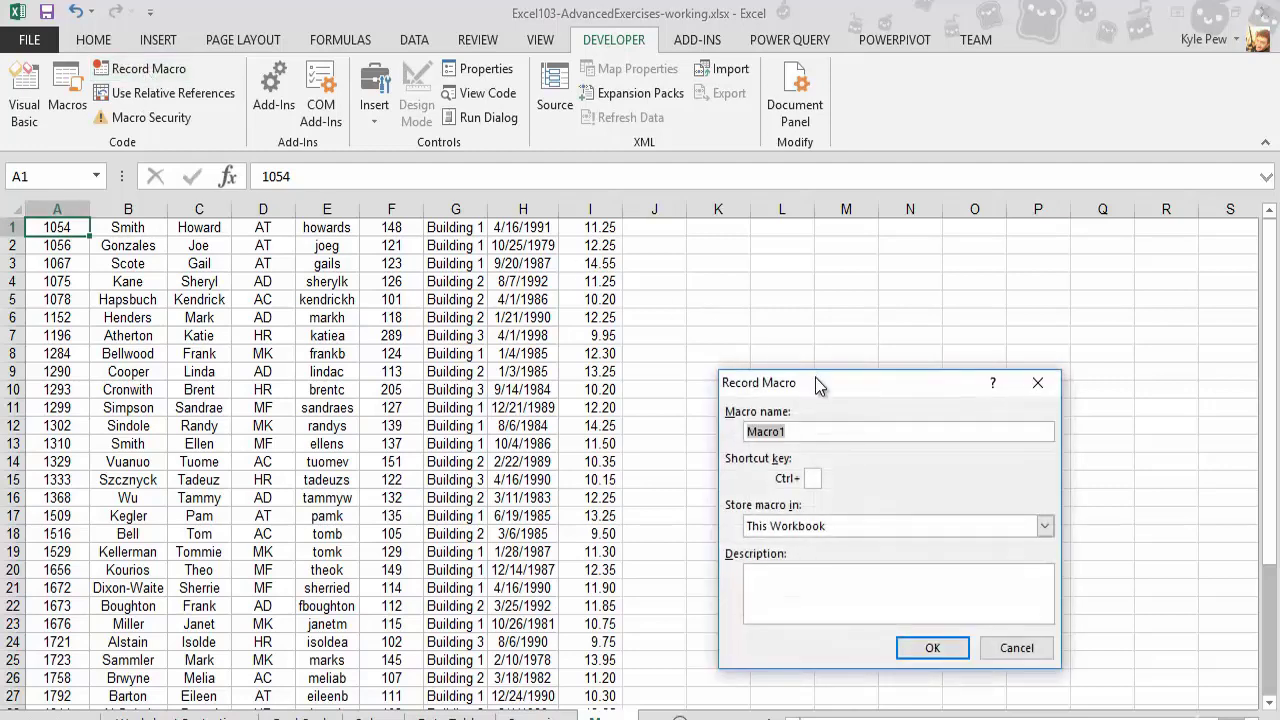
pyautogui.moveTo(815, 377); pyautogui.dragTo(287, 231)
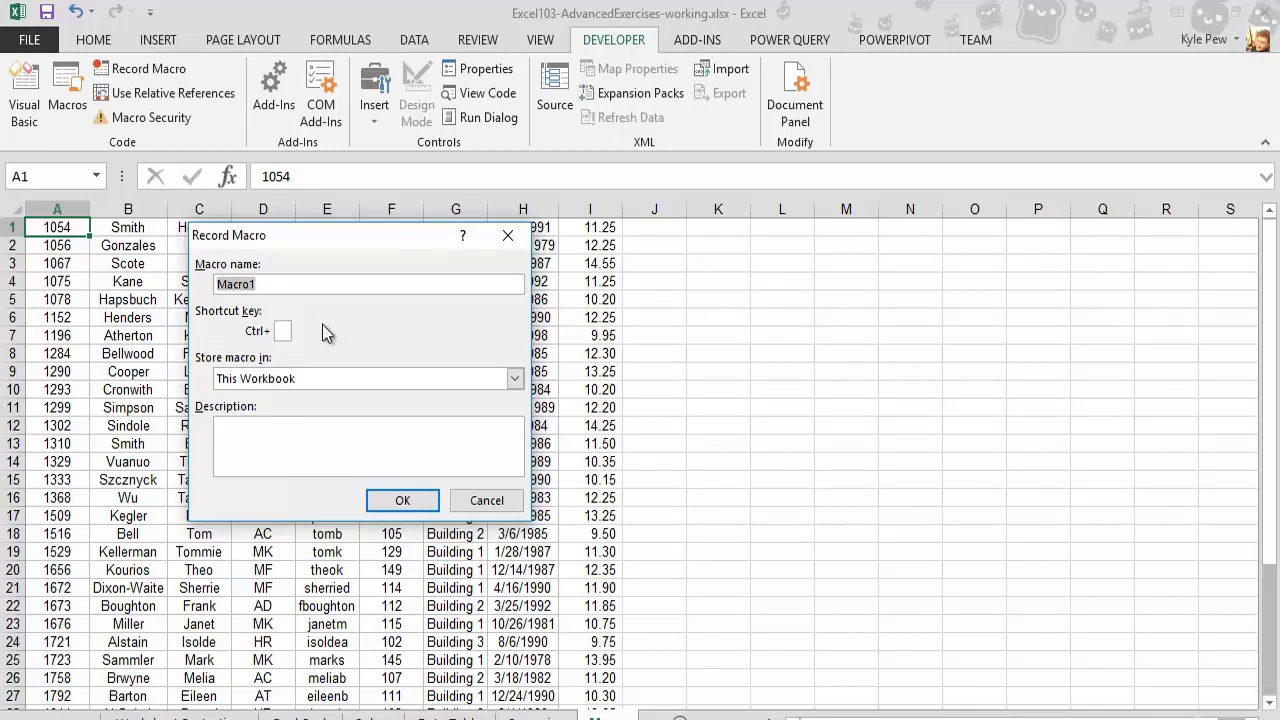
pyautogui.write('FormatTable')
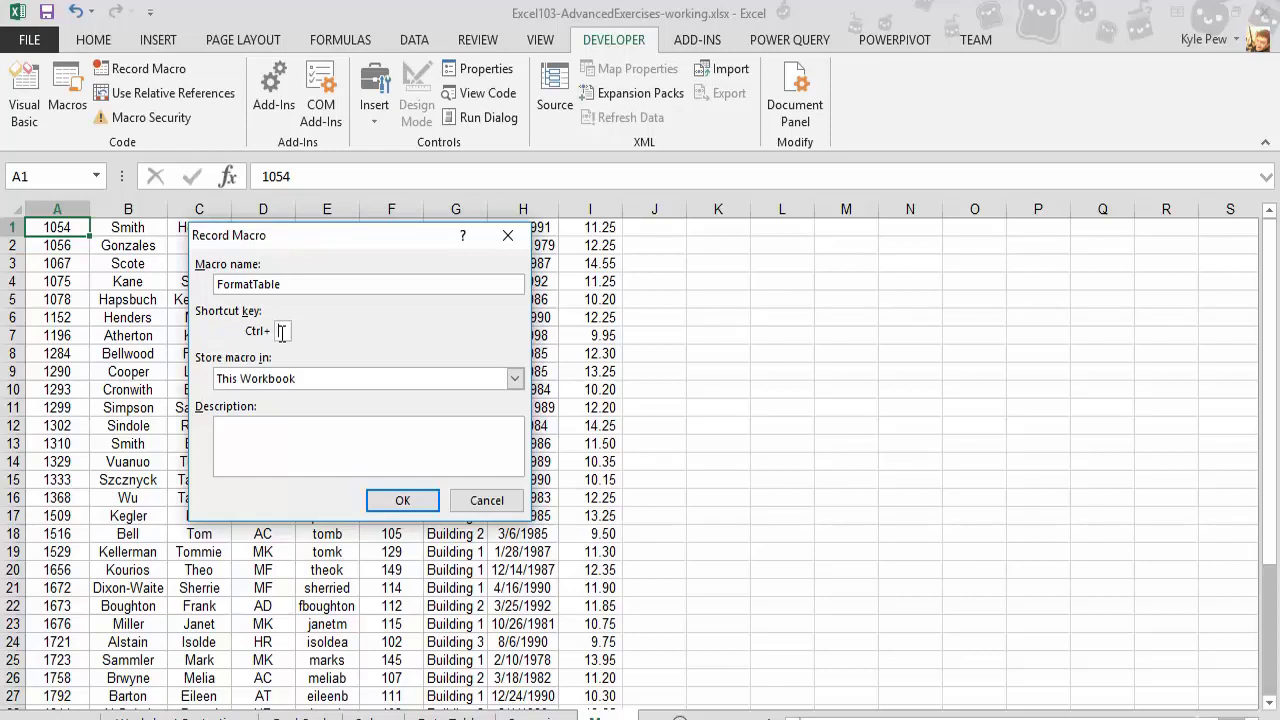
pyautogui.write('j')
pyautogui.press('Tab')
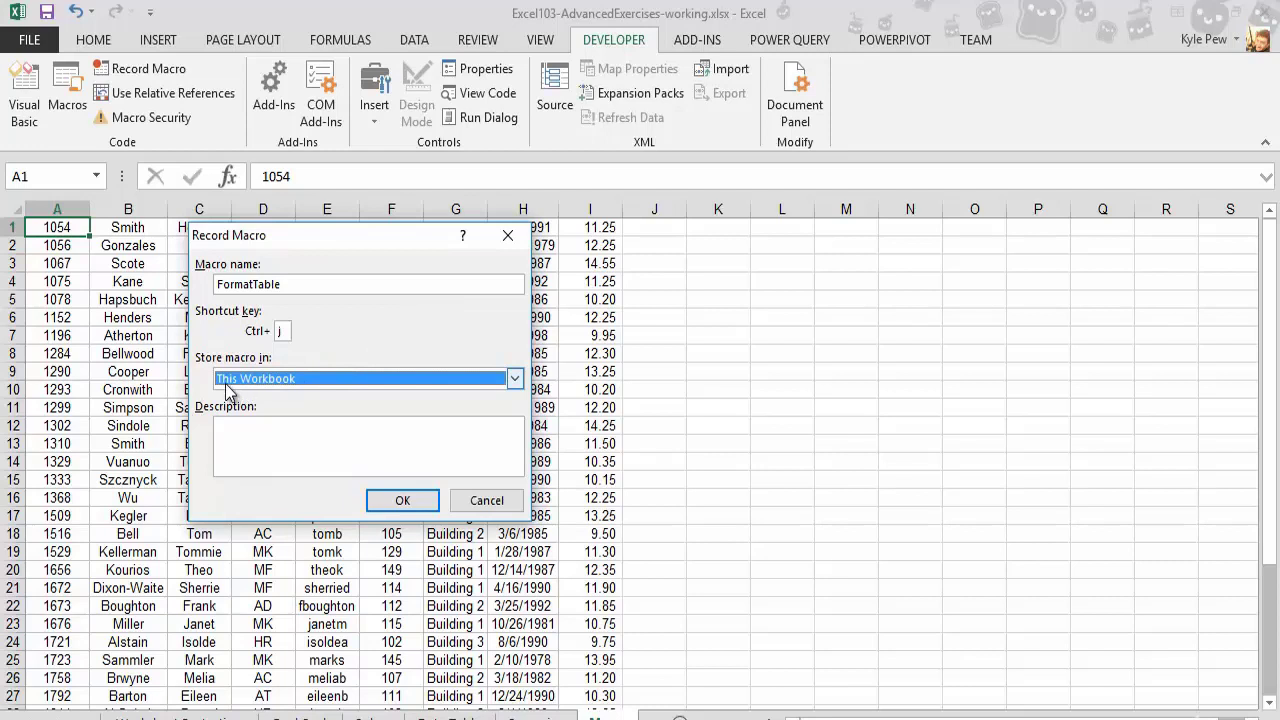
# Store the macro in This Workbook with the description "This macros places headers on the table and formats the data." and start recording
pyautogui.click(313, 383)
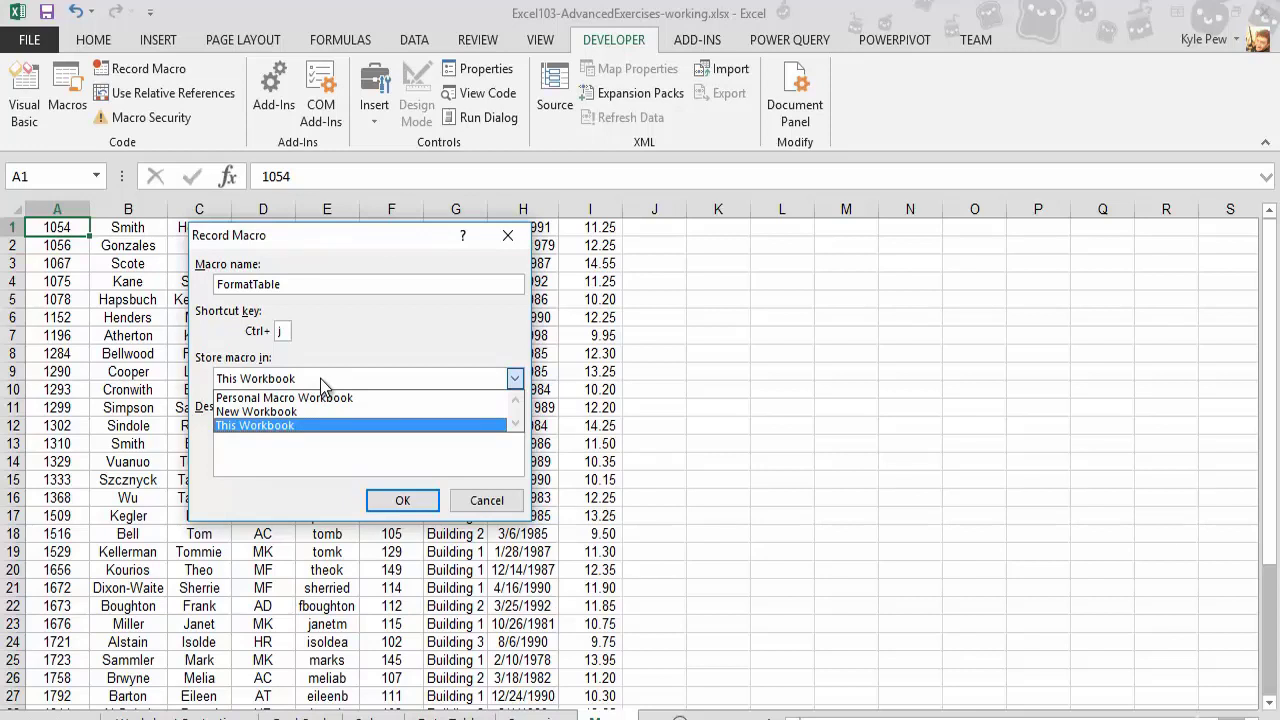
pyautogui.click(286, 426)
pyautogui.click(286, 432)
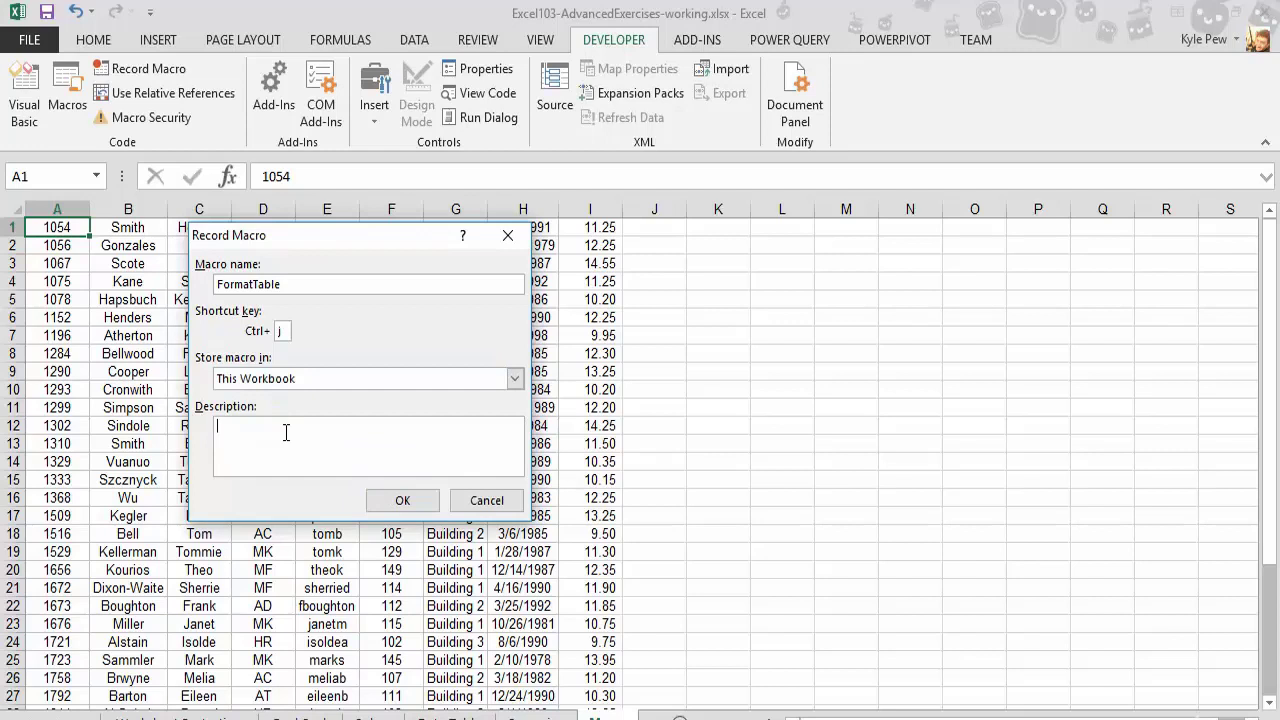
pyautogui.write('This macros places headers on the table and formates')
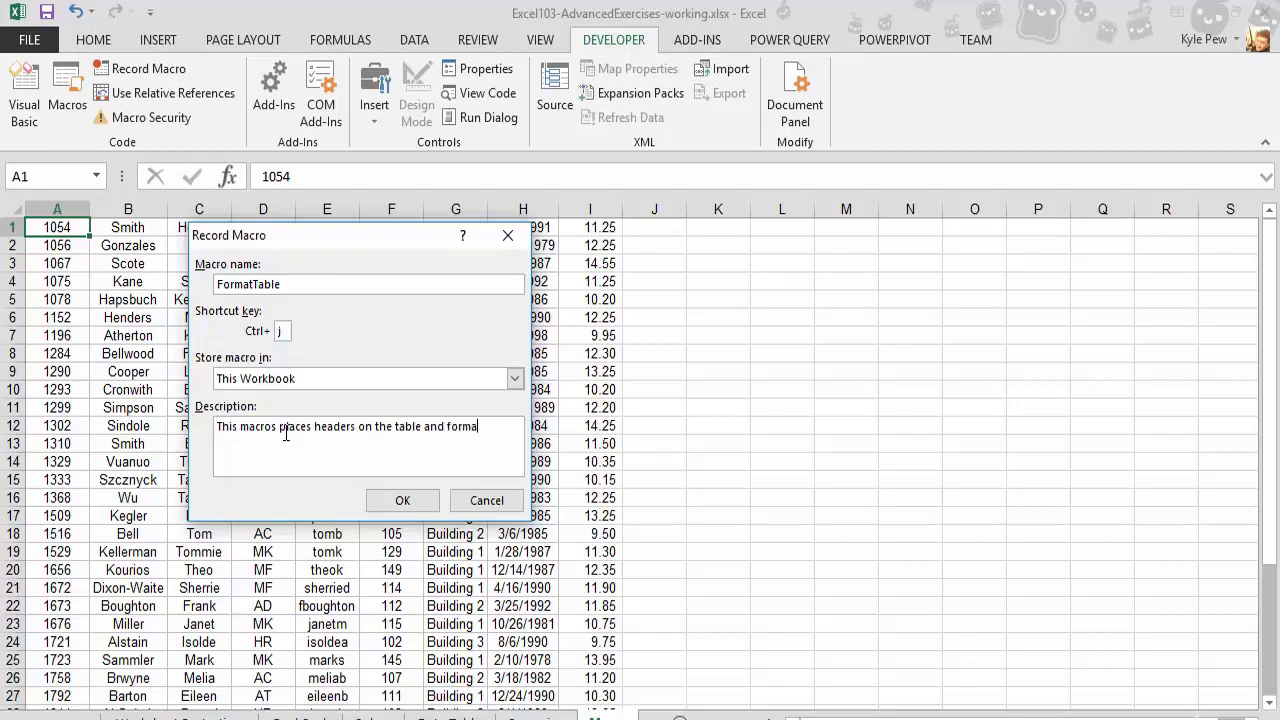
pyautogui.press('BackSpace')
pyautogui.press('BackSpace')
pyautogui.write('s the data.')
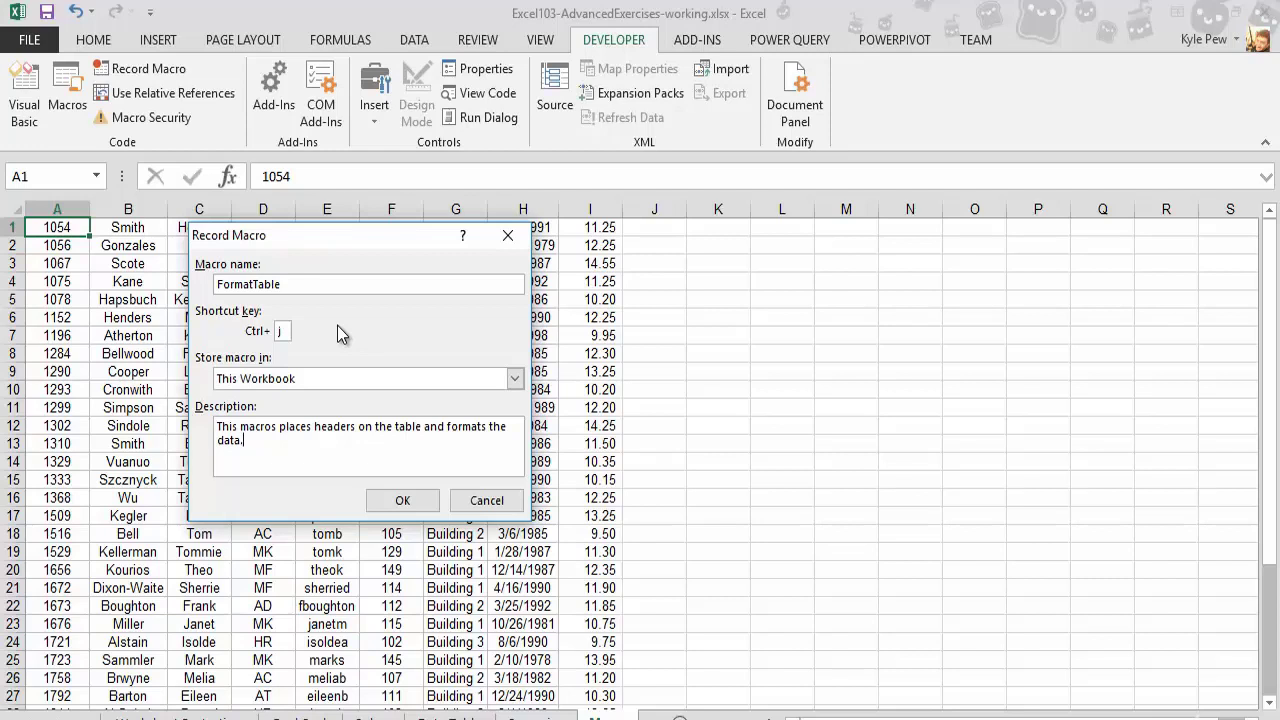
pyautogui.click(400, 501)
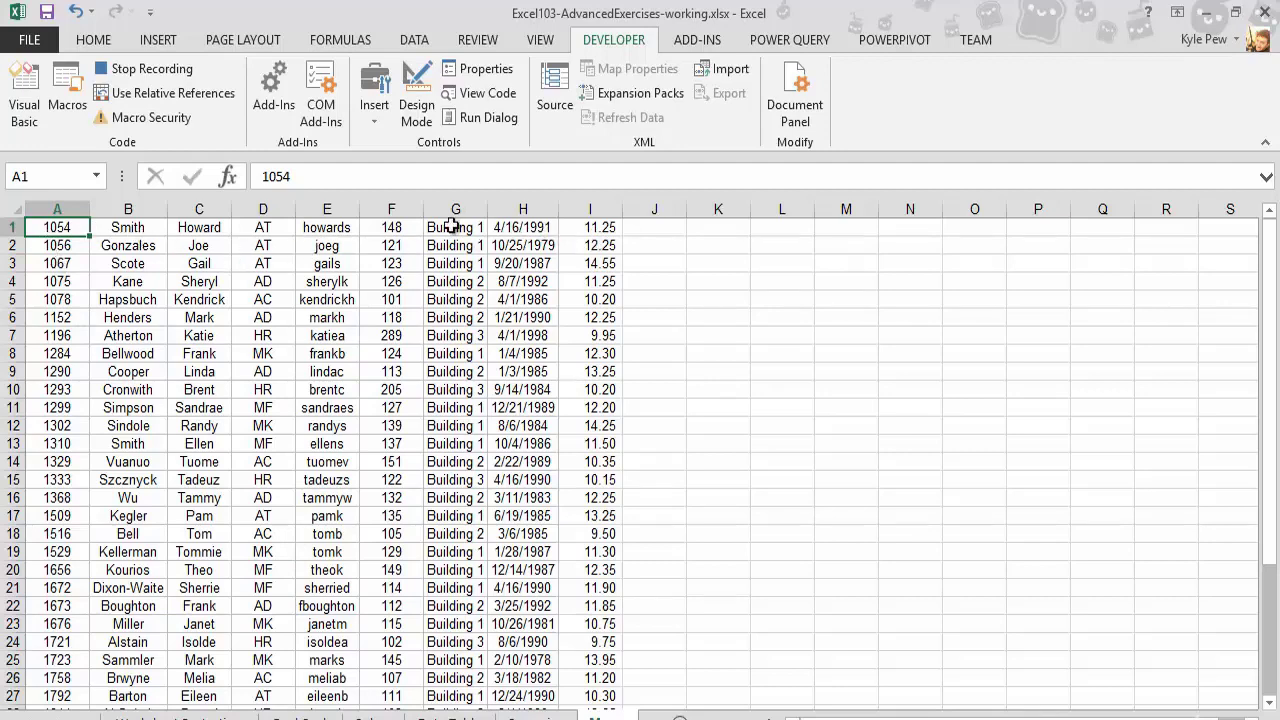
# Insert a blank row above the first record and enter the headers Emp ID, Last Name, First Name and Dept in A1:D1
pyautogui.click(13, 227)
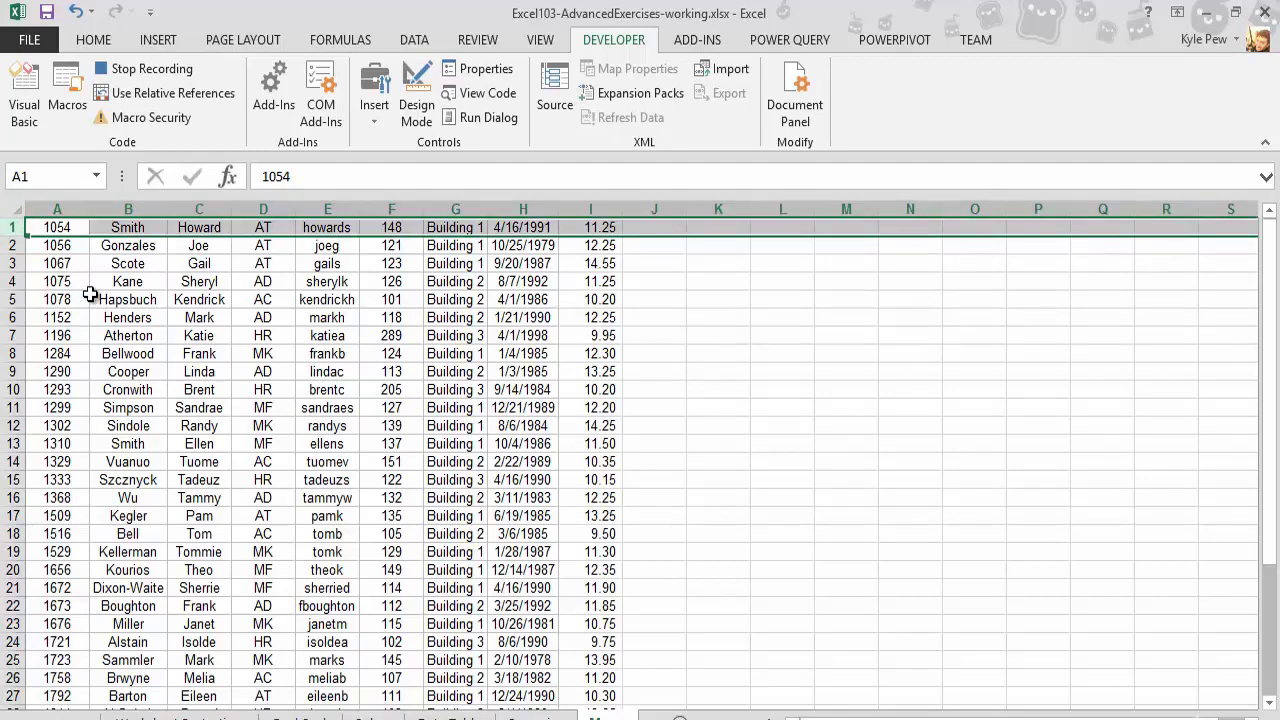
pyautogui.hotkey('ctrl', 'shift', '+')
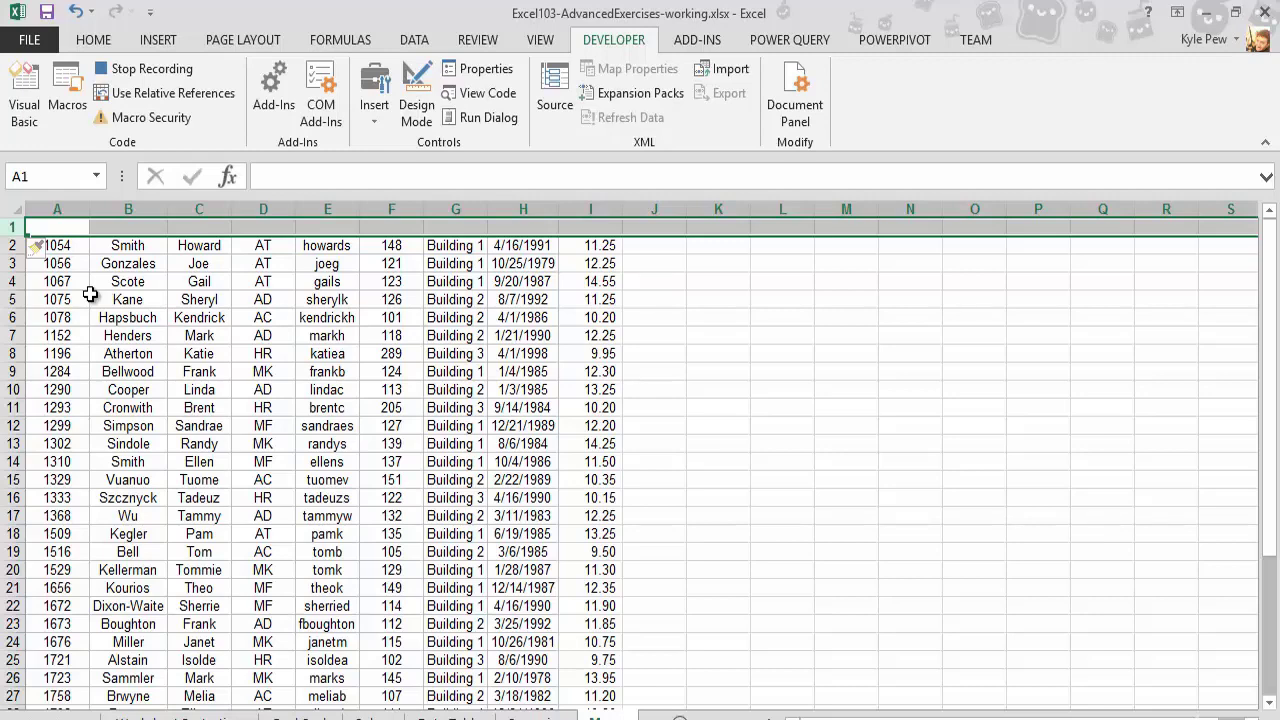
pyautogui.click(57, 227)
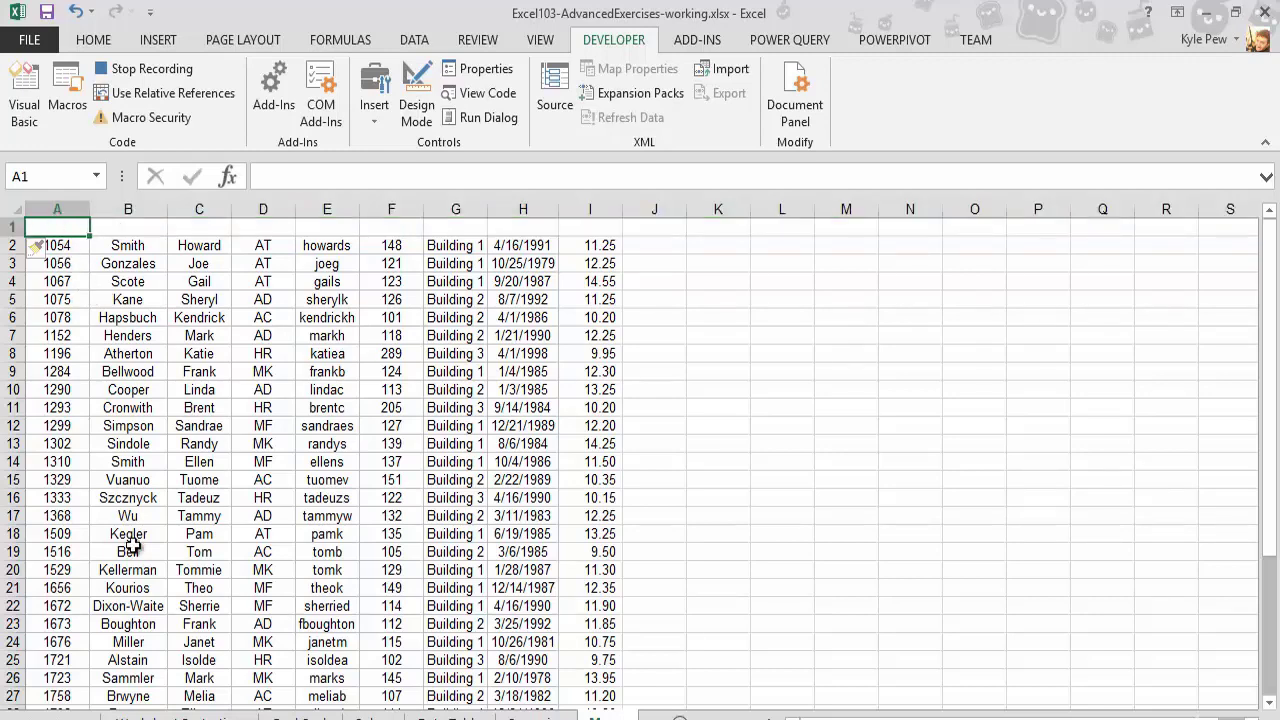
pyautogui.write('Emp ID')
pyautogui.press('Tab')
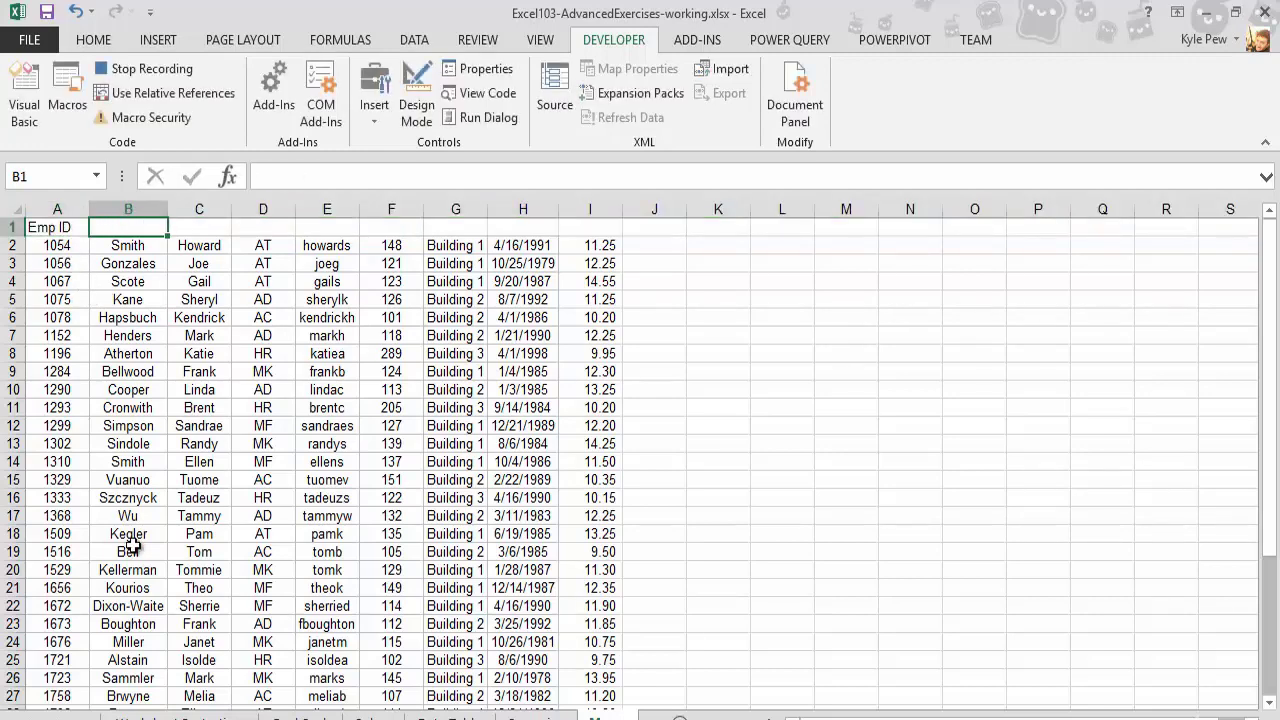
pyautogui.write('Last Name')
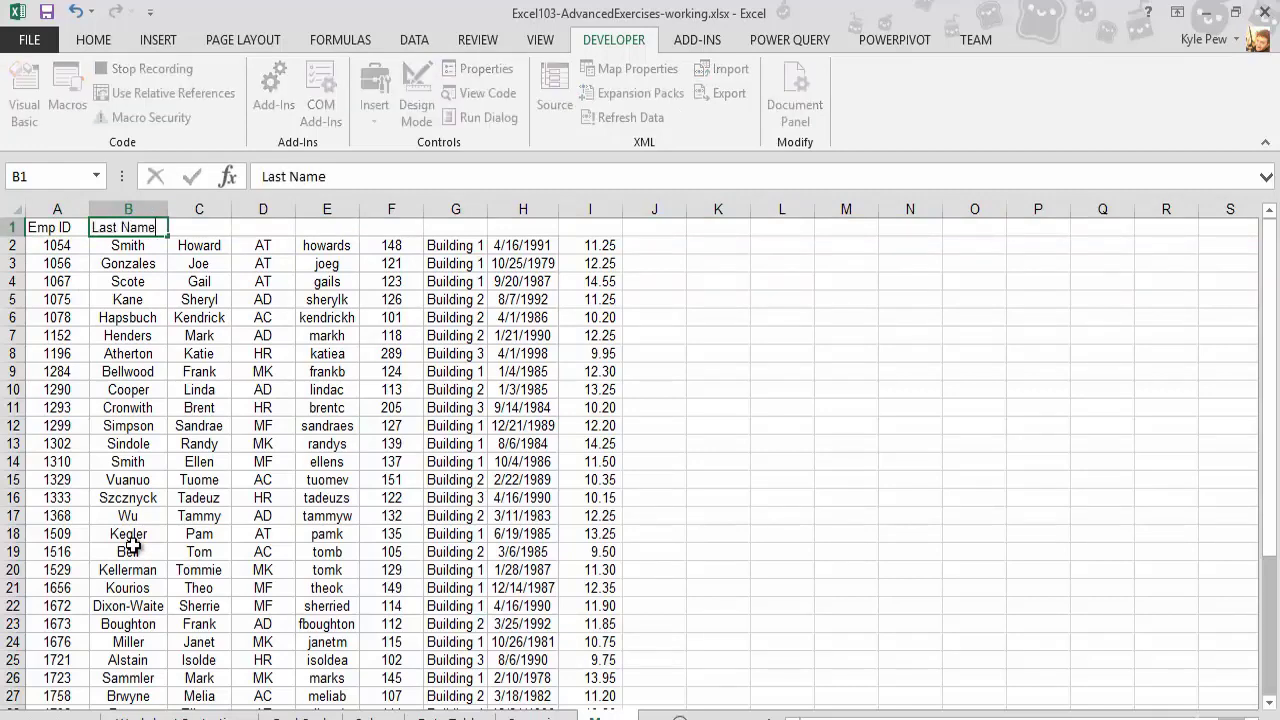
pyautogui.press('Tab')
pyautogui.write('First Name')
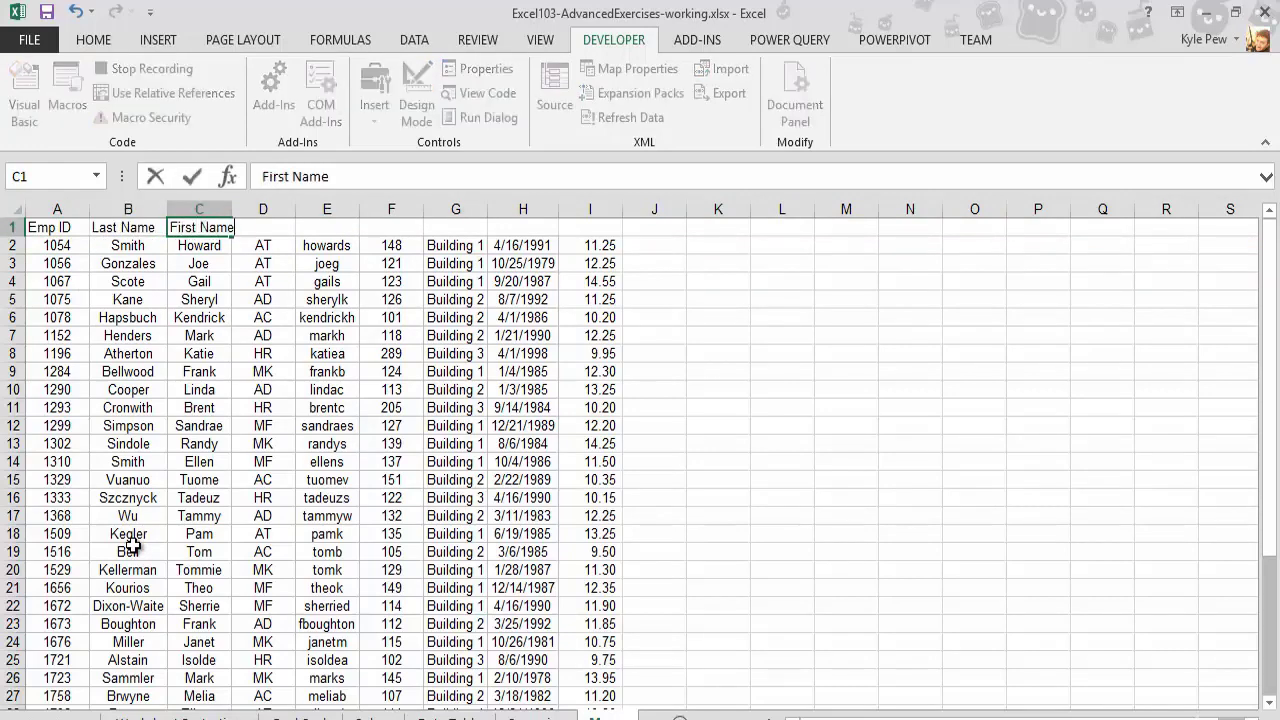
pyautogui.press('Tab')
pyautogui.write('Dept')
pyautogui.press('Tab')
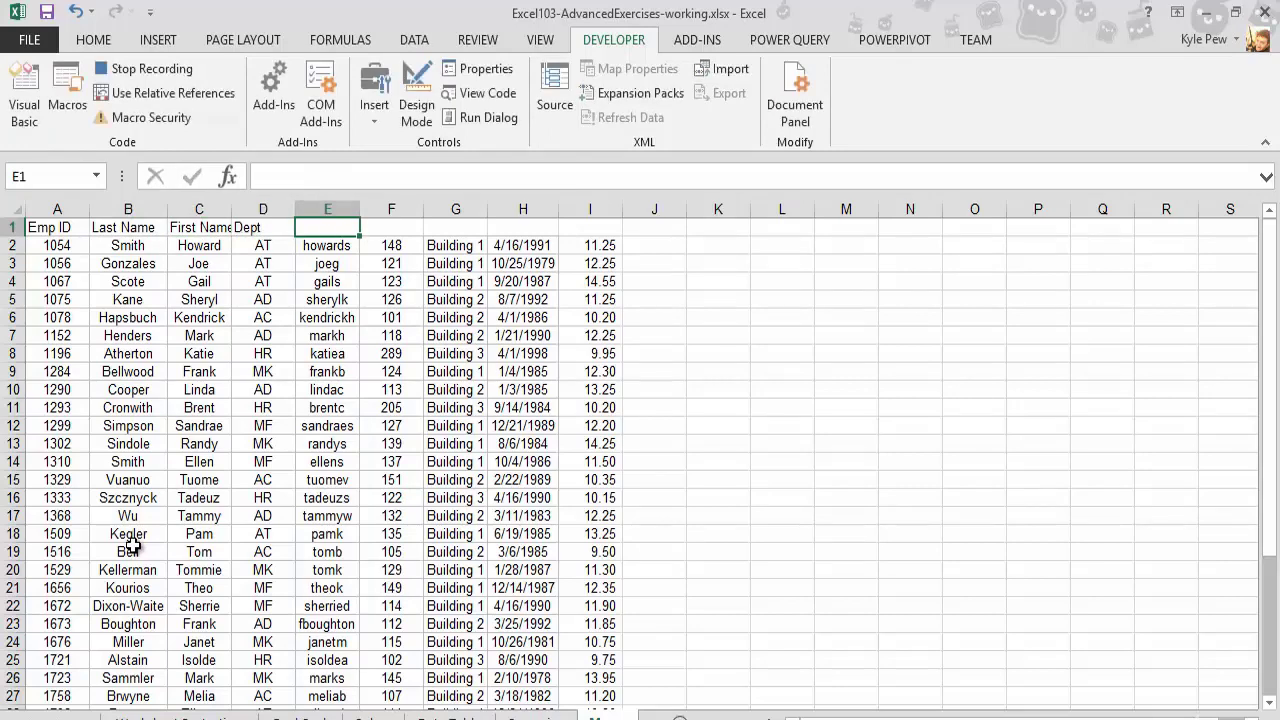
# Enter the headers Email, Ext, Location, Hire Data and Pay in cells E1:I1
pyautogui.write('Email')
pyautogui.press('Tab')
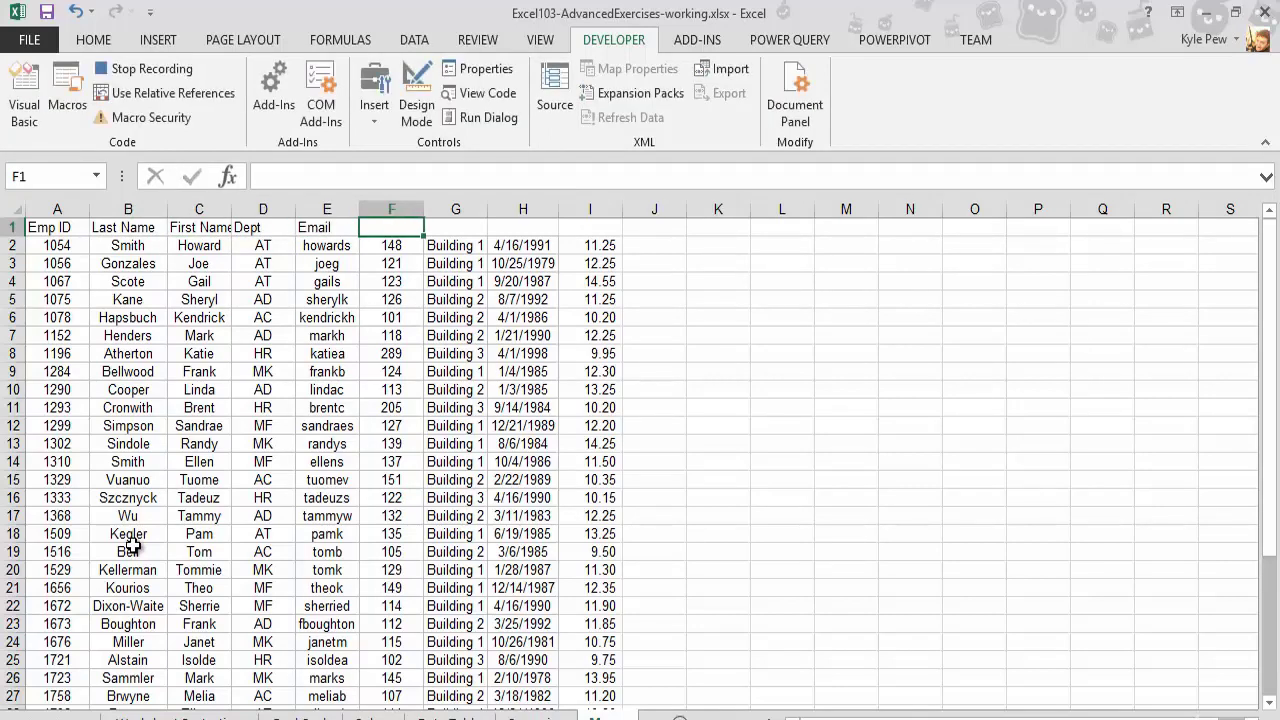
pyautogui.write('Ext')
pyautogui.press('Tab')
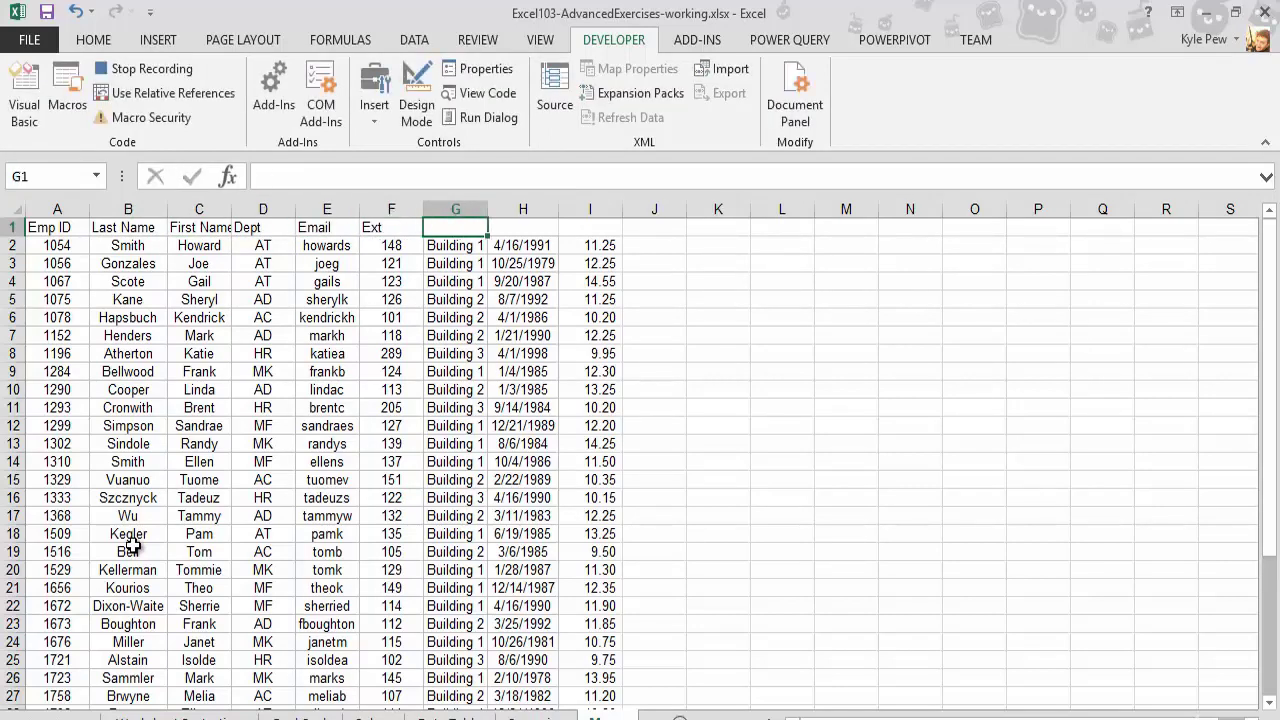
pyautogui.write('Location')
pyautogui.press('Tab')
pyautogui.write('Hire Data')
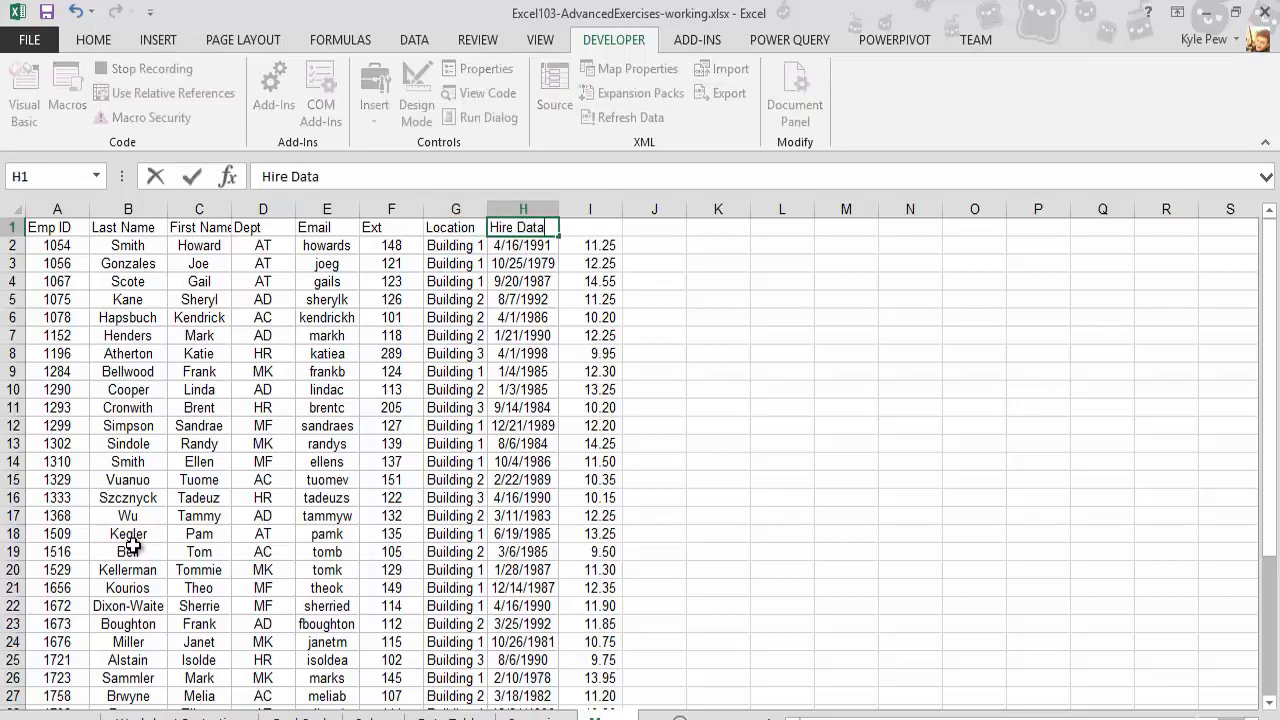
pyautogui.press('Tab')
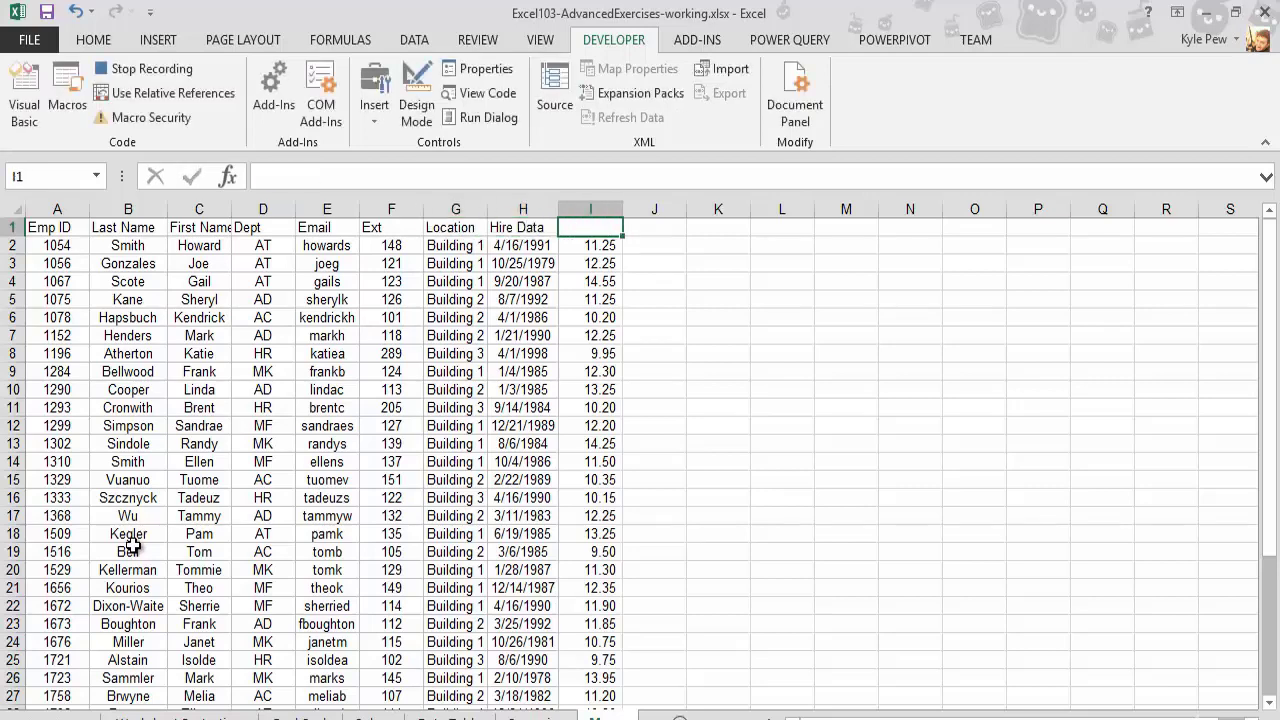
pyautogui.write('Pay')
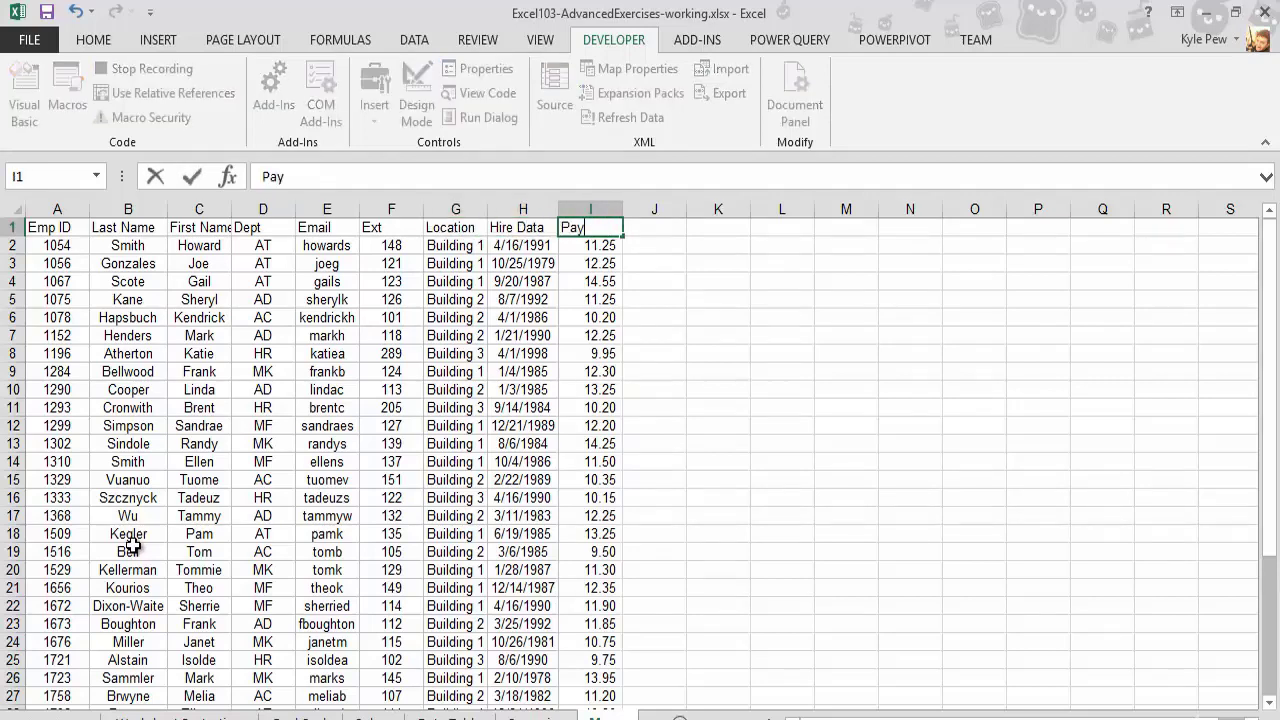
pyautogui.press('Tab')
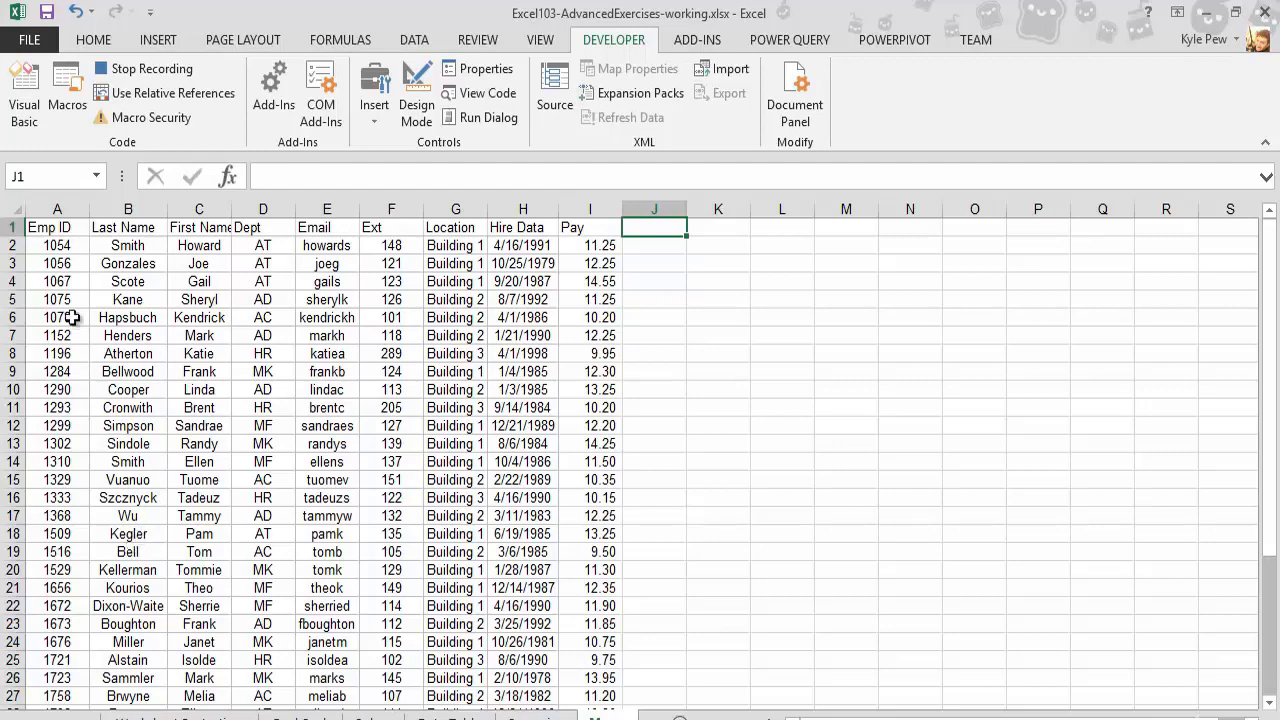
# Format the headers in A1:I1 with a dark blue fill, white bold text and font size 12
pyautogui.moveTo(52, 230); pyautogui.dragTo(580, 228)
pyautogui.click(101, 46)
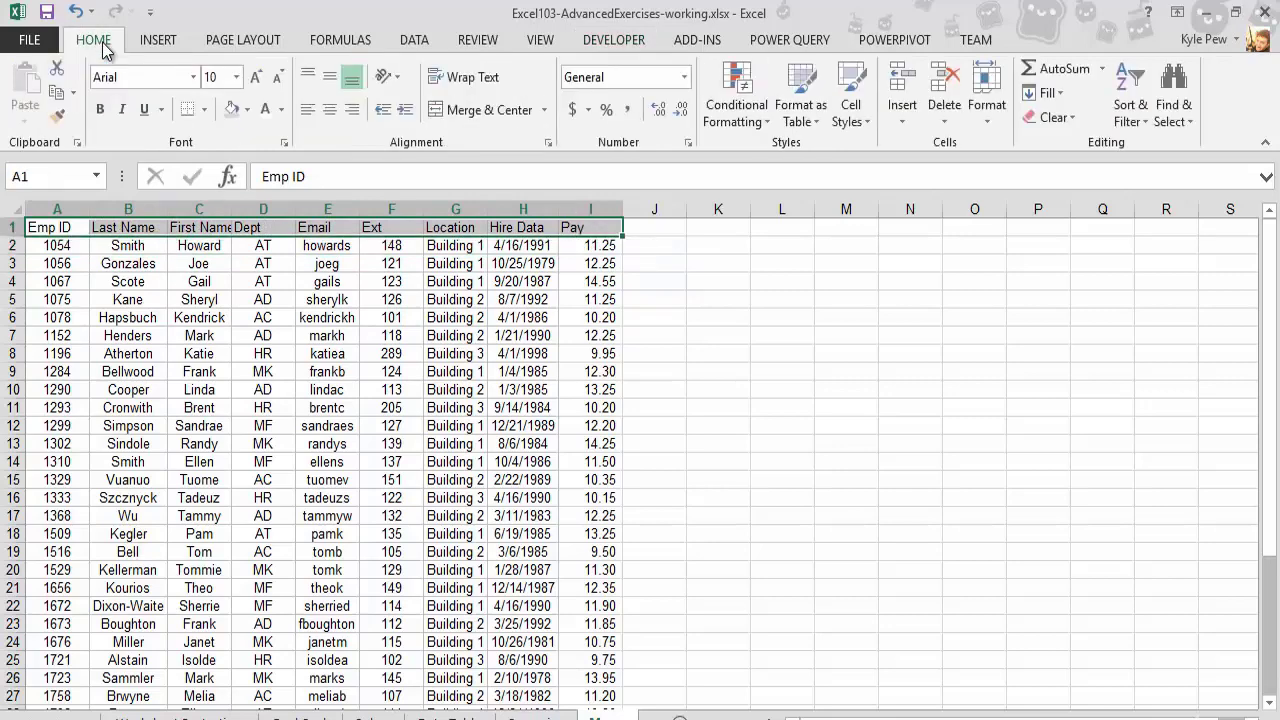
pyautogui.click(247, 110)
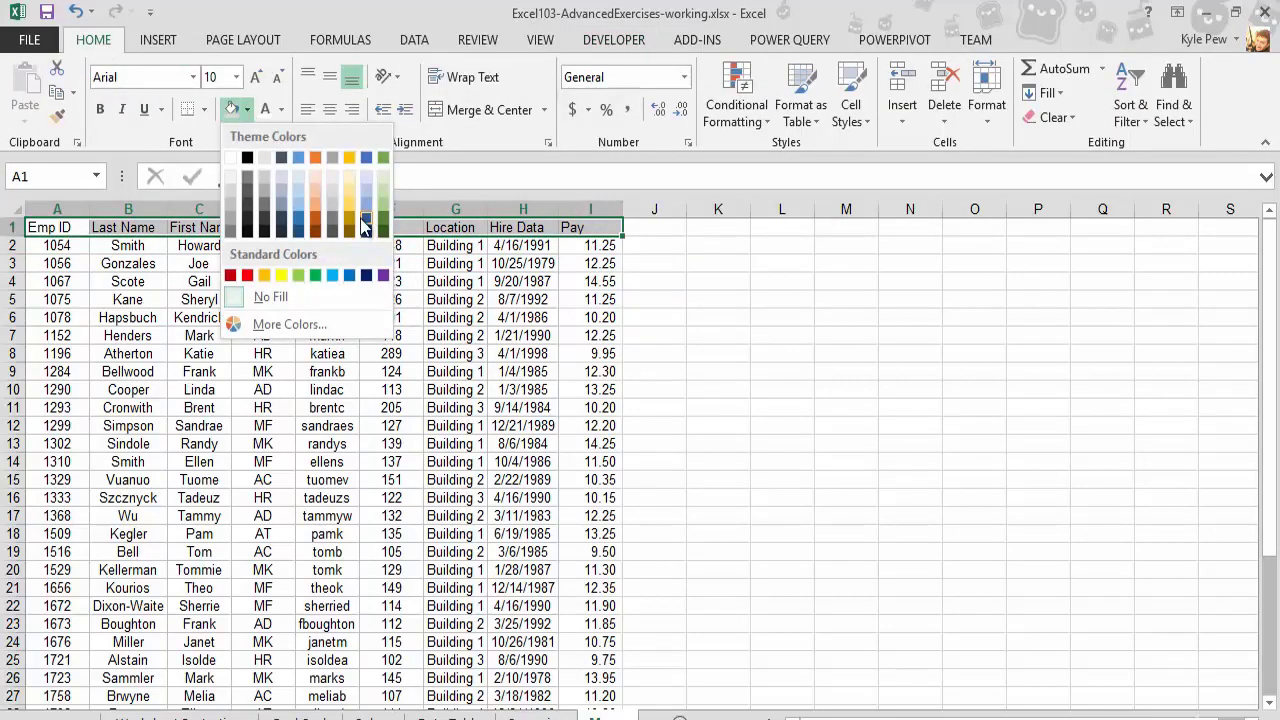
pyautogui.click(366, 224)
pyautogui.click(265, 110)
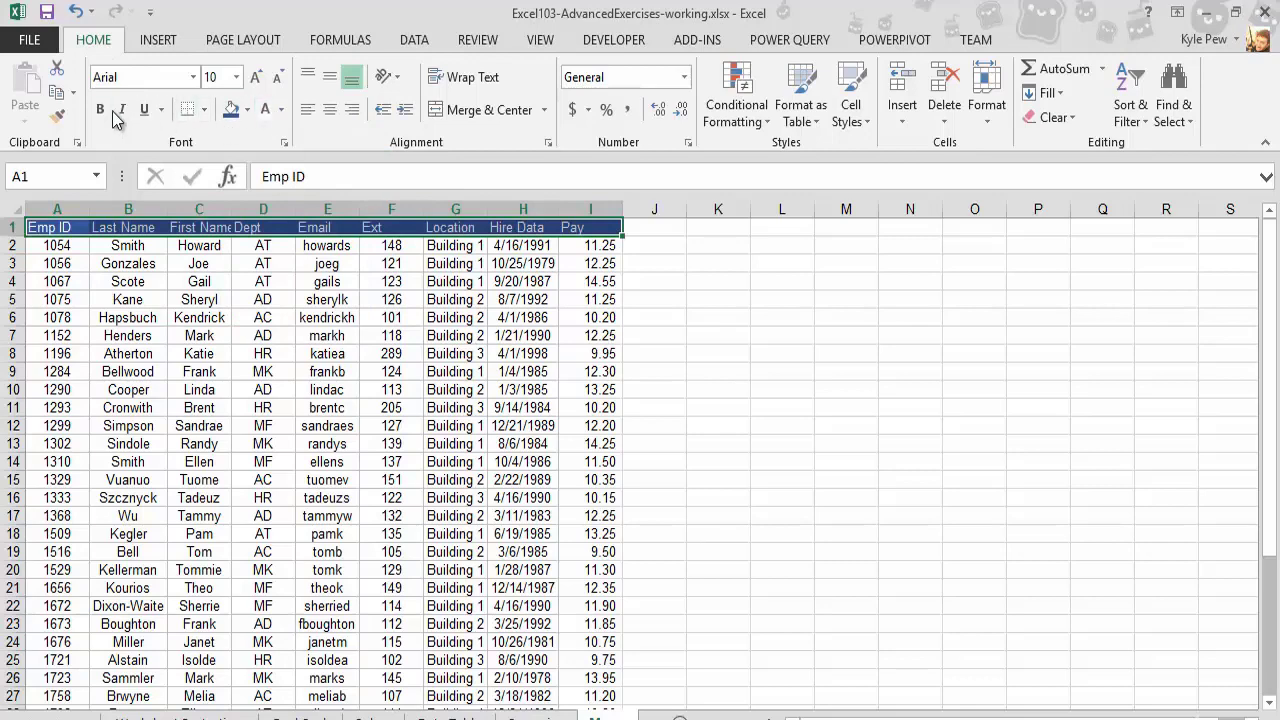
pyautogui.click(100, 109)
pyautogui.click(257, 80)
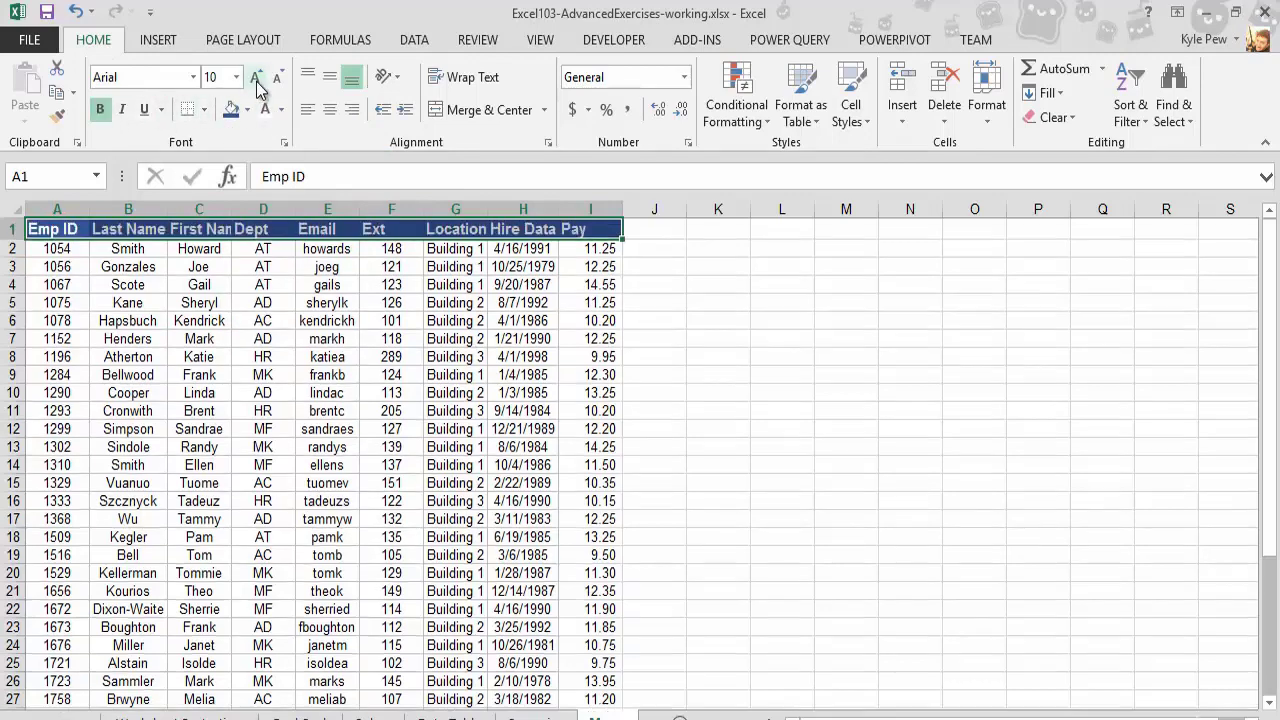
pyautogui.click(257, 80)
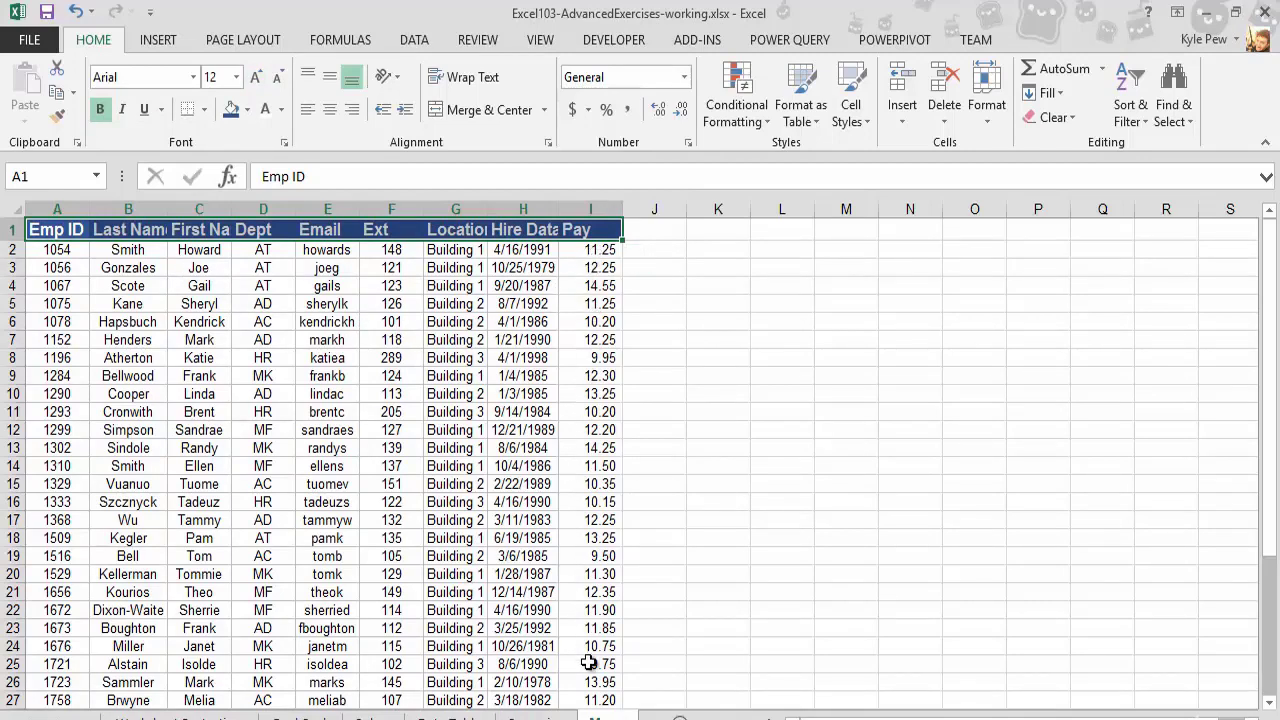
# Apply the accounting dollar format to all Pay values from I2 down to the last record
pyautogui.click(590, 254)
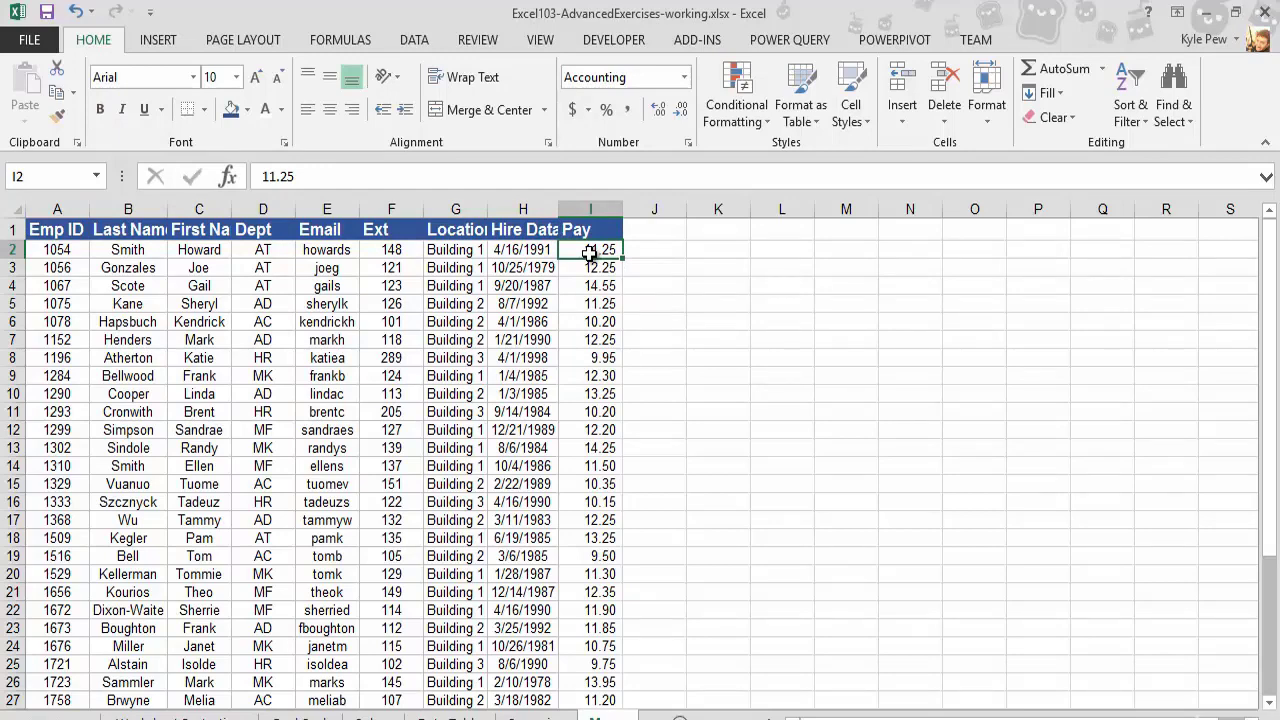
pyautogui.hotkey('ctrl', 'shift', 'Down')
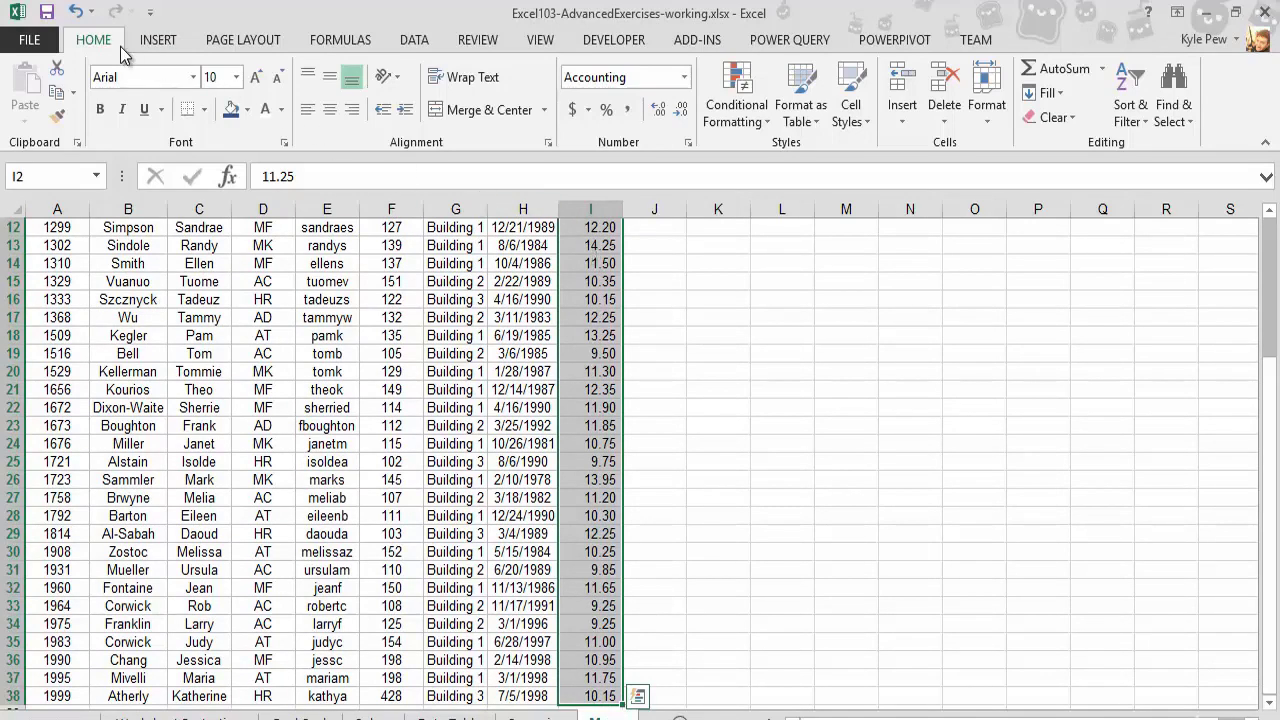
pyautogui.click(573, 110)
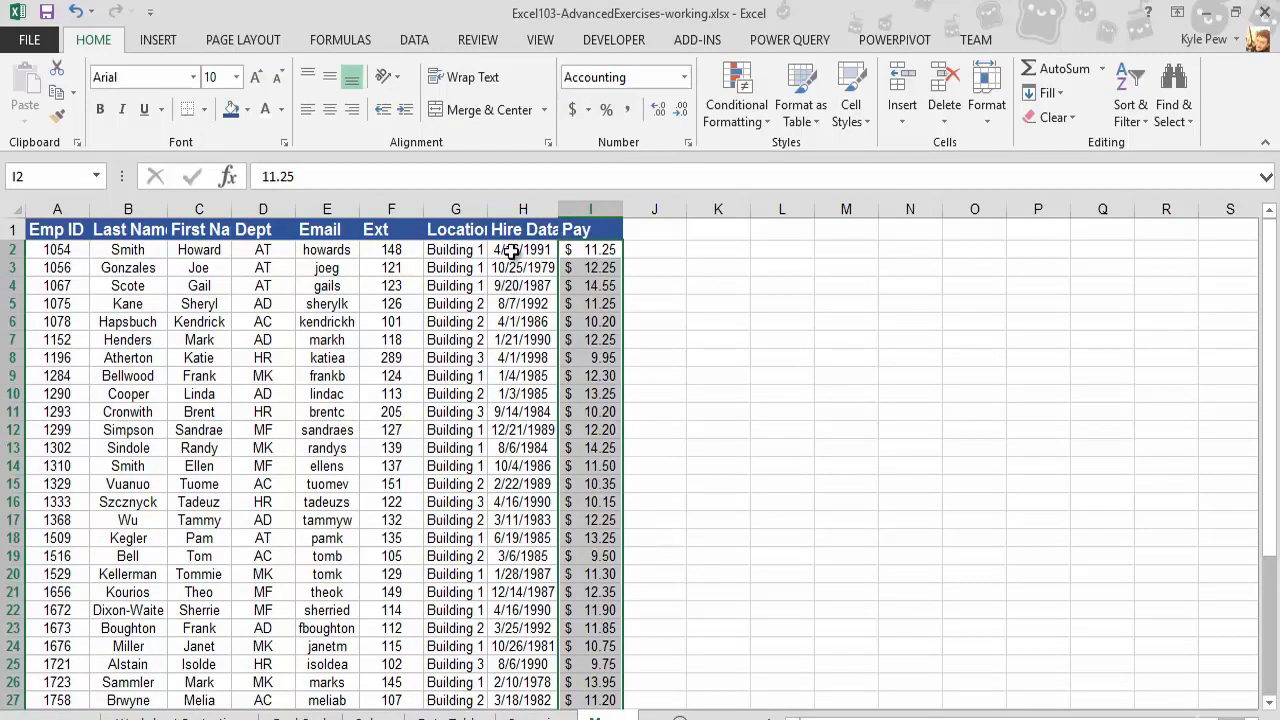
# Format all hire dates from H2 down to the last record with the 14-Mar-12 date type
pyautogui.click(508, 251)
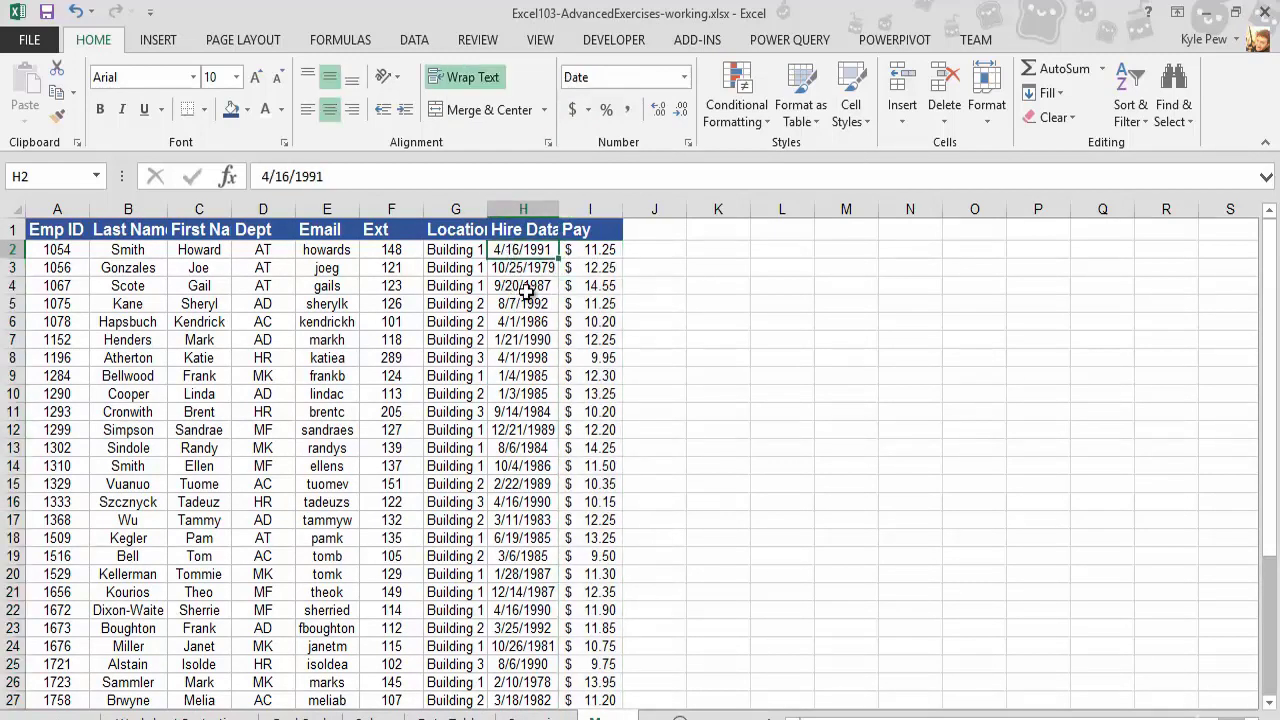
pyautogui.hotkey('ctrl', 'shift', 'Down')
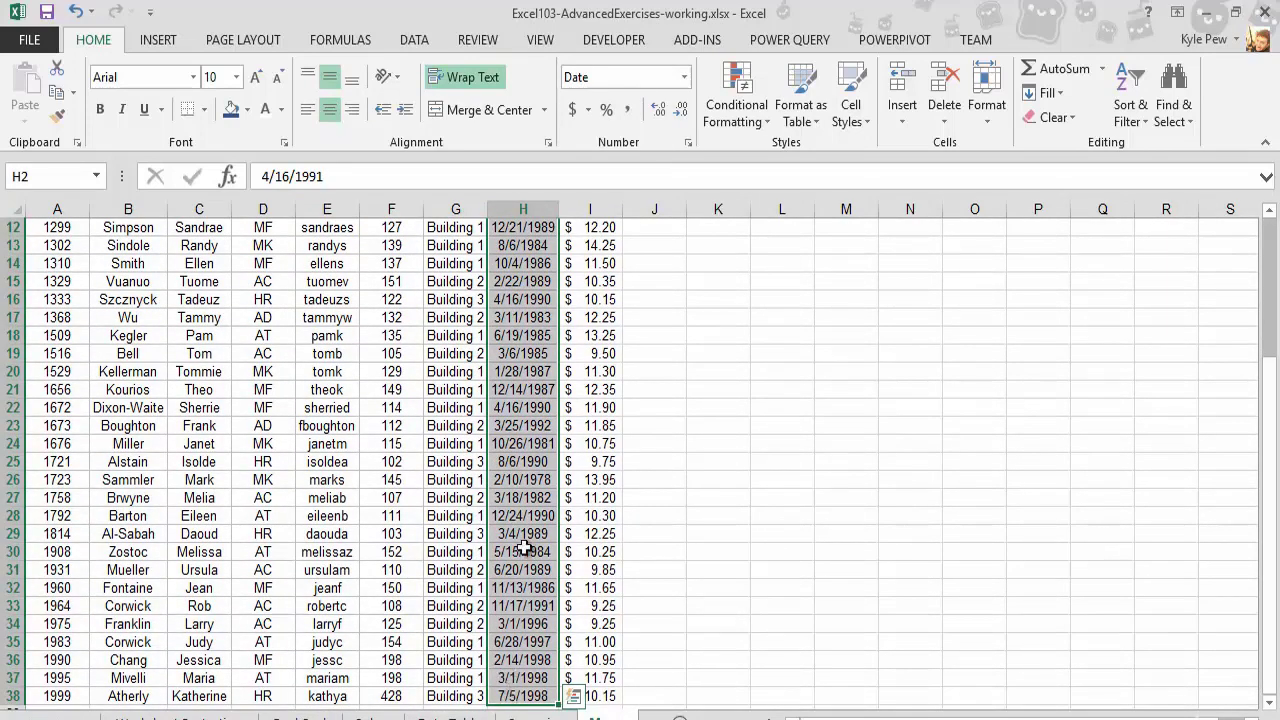
pyautogui.click(686, 78)
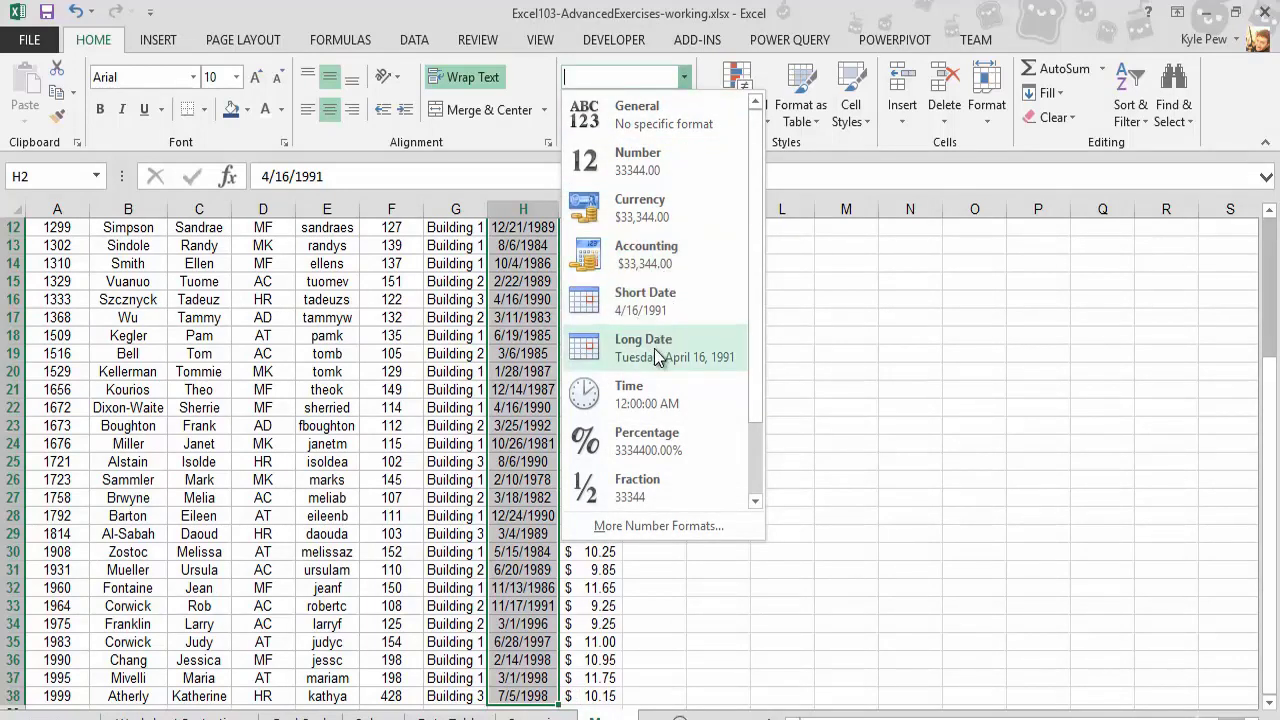
pyautogui.click(632, 530)
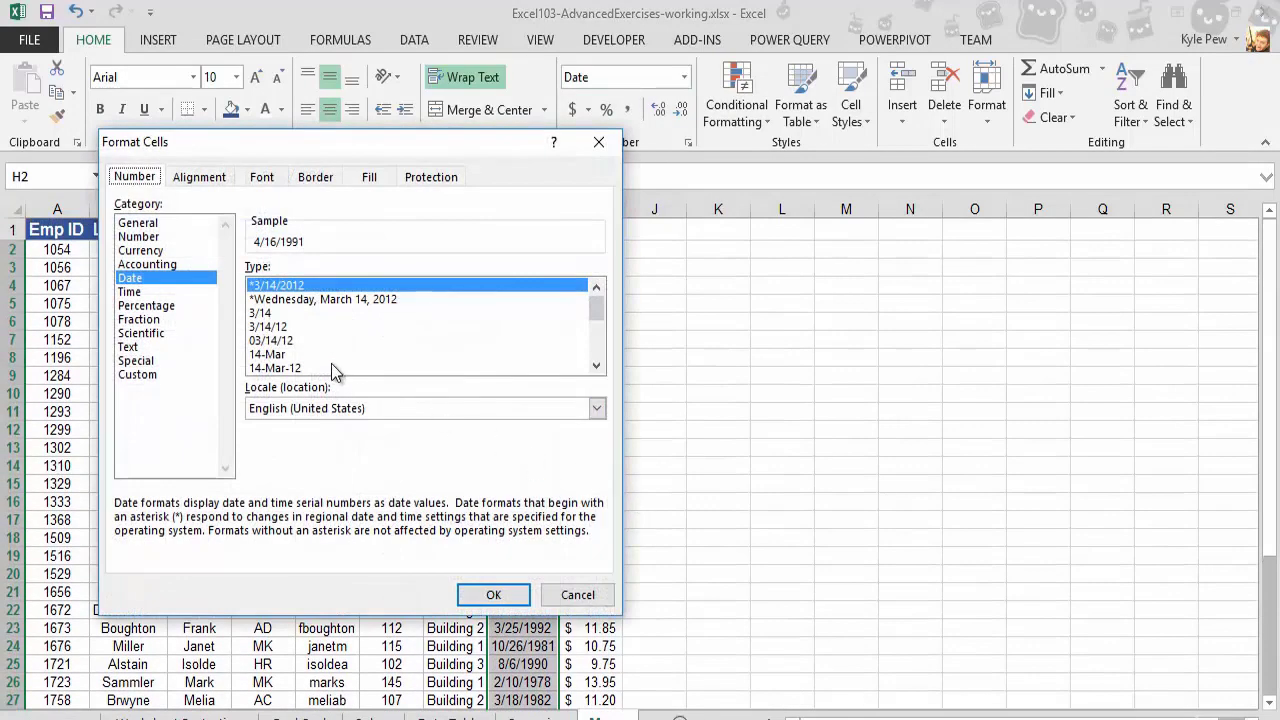
pyautogui.click(260, 369)
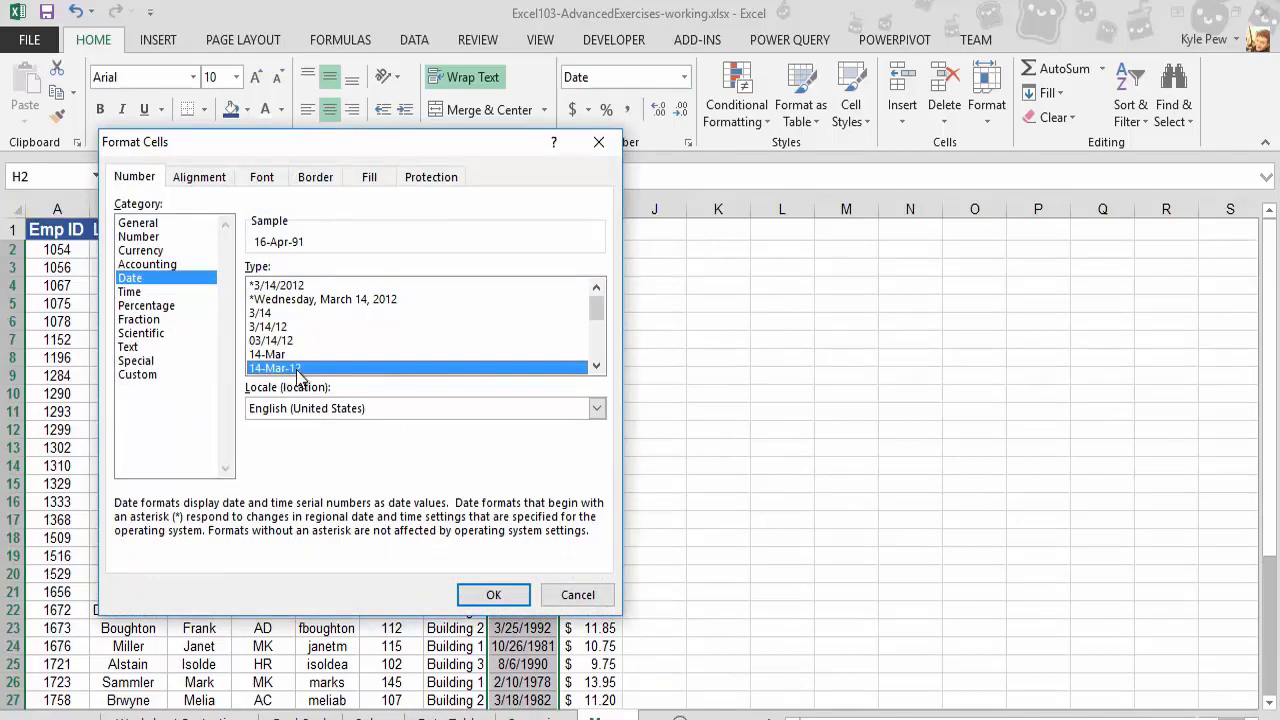
pyautogui.click(494, 595)
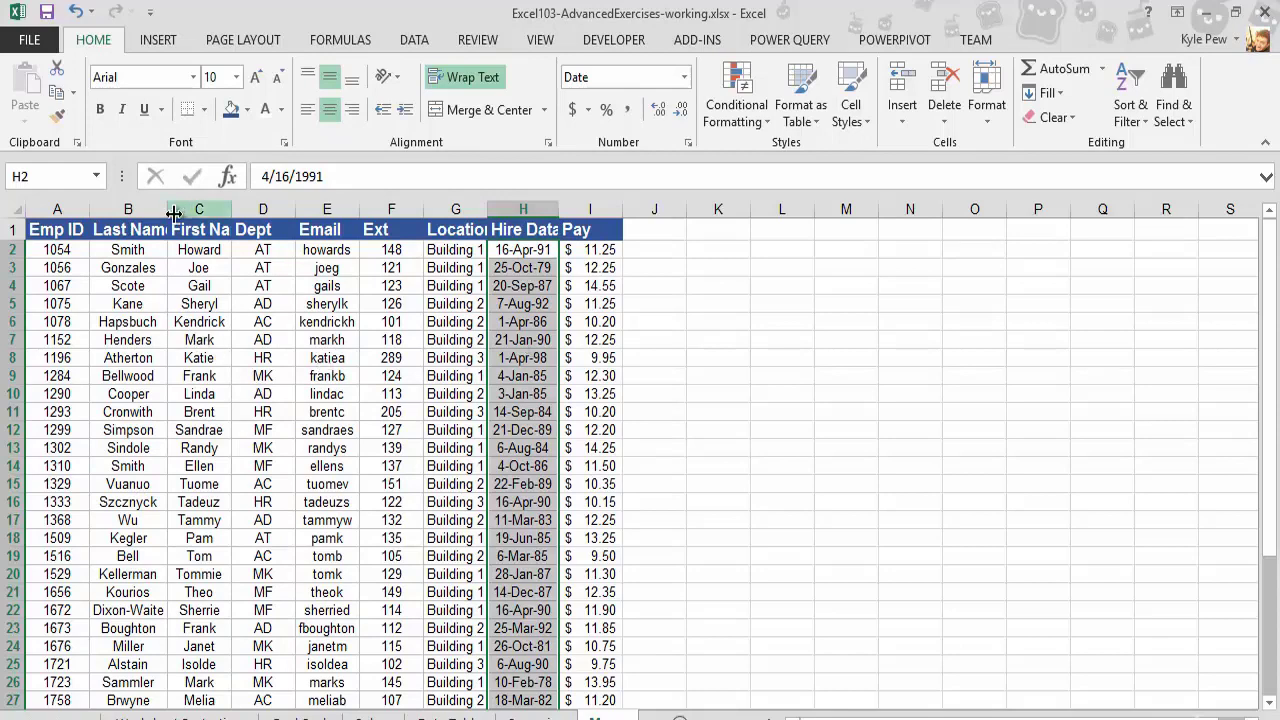
# Widen column B to about 13, C to about 12.4, G to about 11 and H to about 12.4 to fit their headers
pyautogui.moveTo(170, 213); pyautogui.dragTo(276, 212)
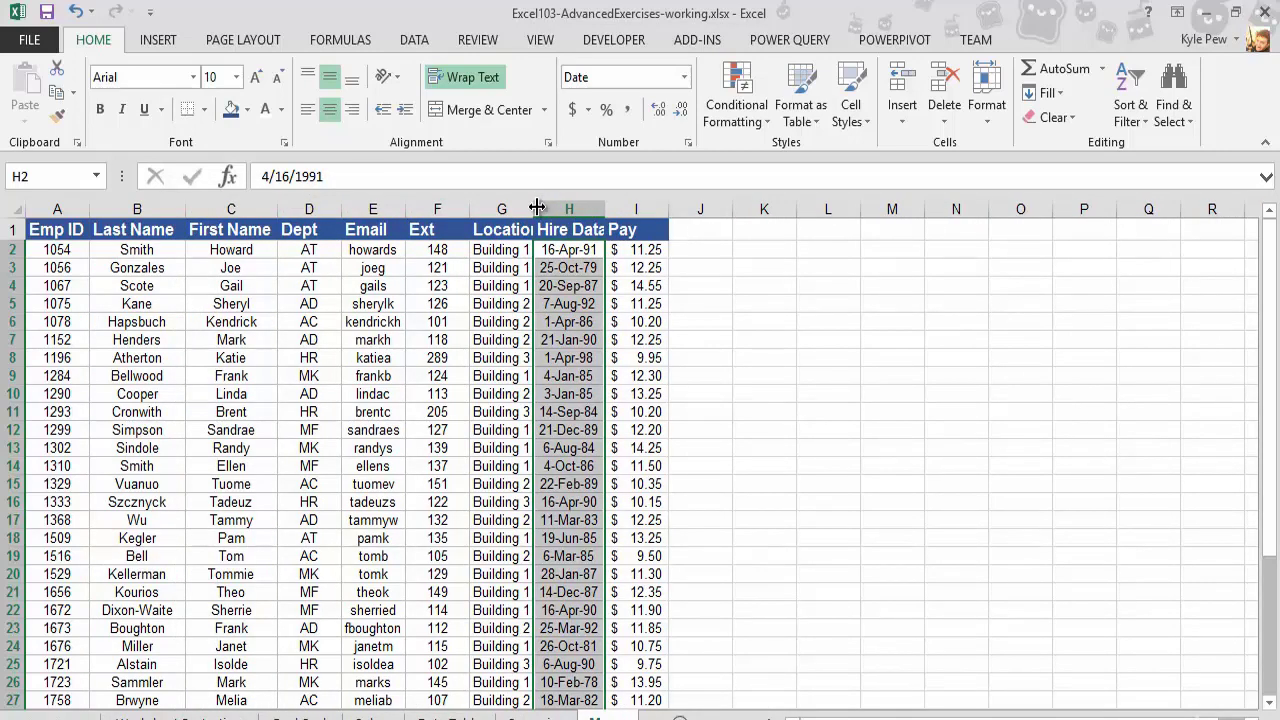
pyautogui.moveTo(536, 206); pyautogui.dragTo(554, 206)
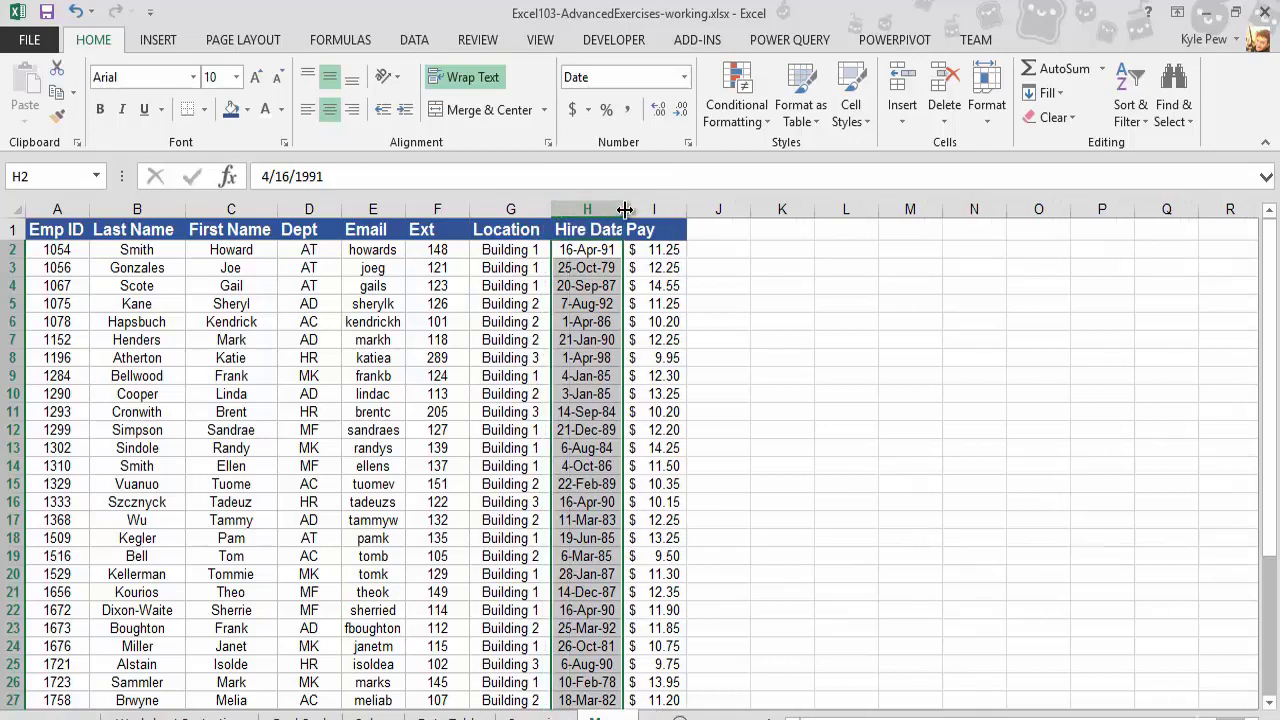
pyautogui.moveTo(647, 208); pyautogui.dragTo(647, 208)
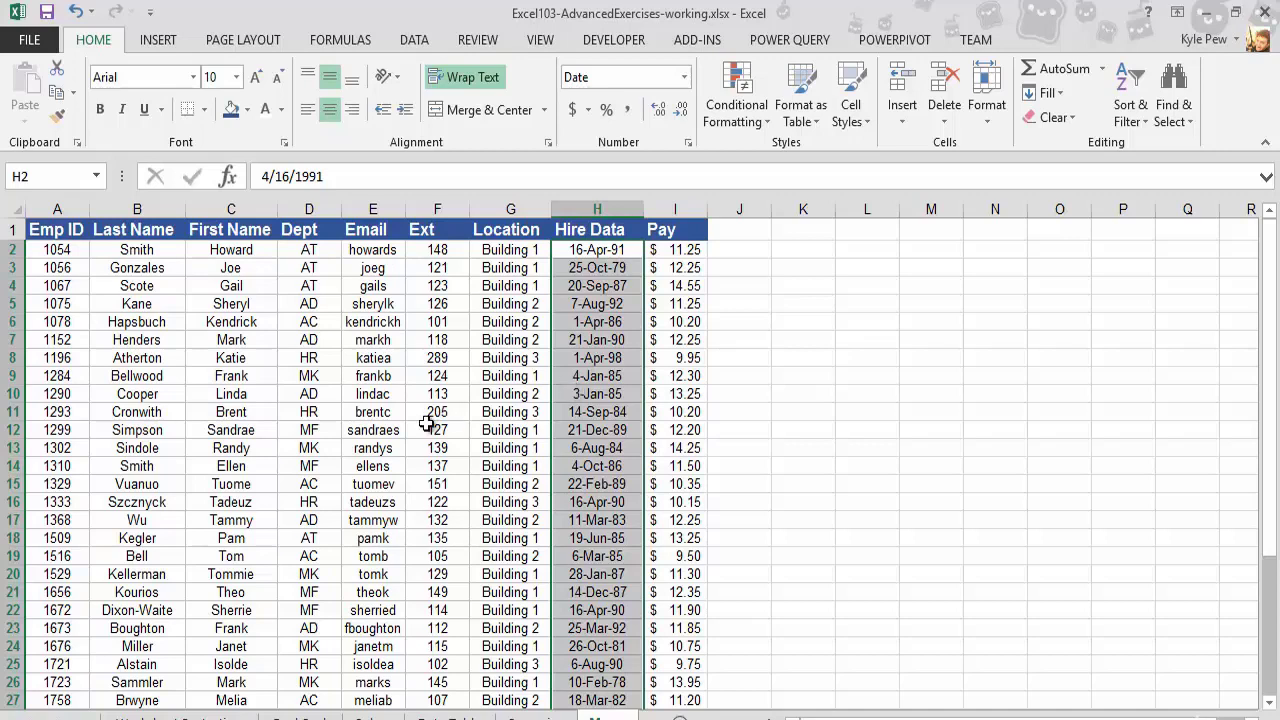
# Turn on filtering for the employee table and stop recording the macro
pyautogui.click(330, 430)
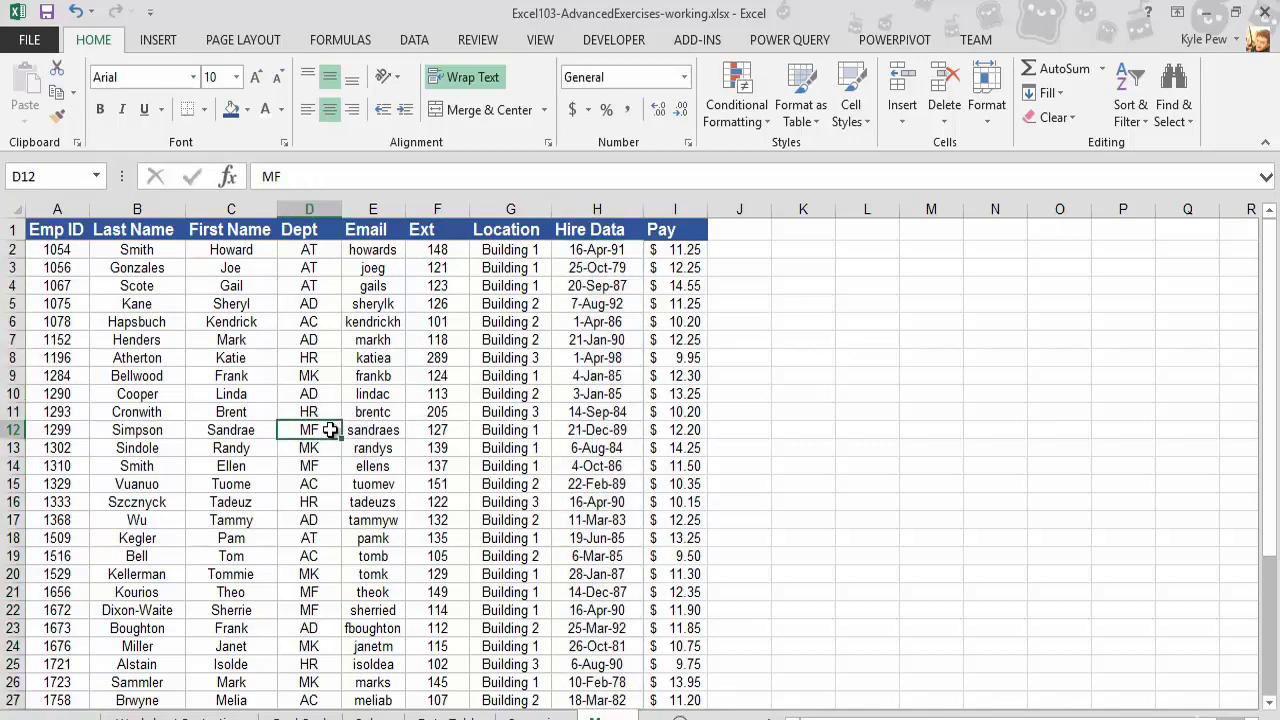
pyautogui.click(416, 42)
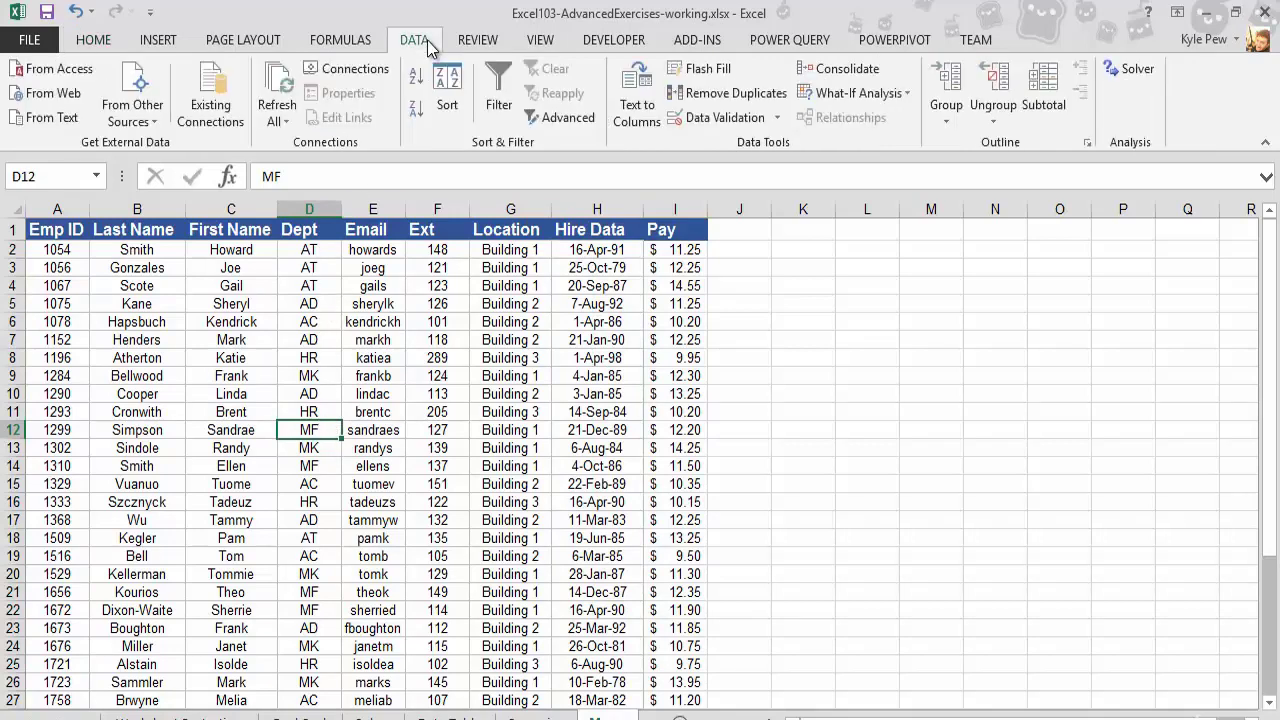
pyautogui.click(497, 105)
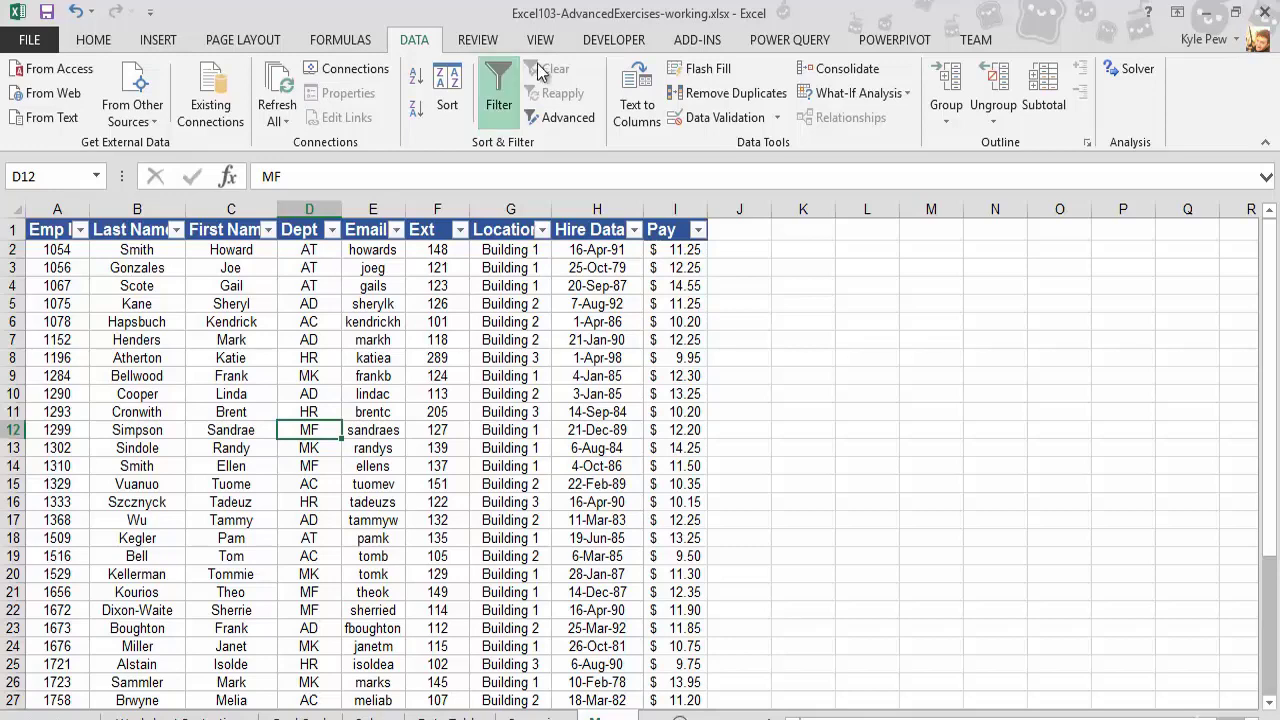
pyautogui.click(614, 50)
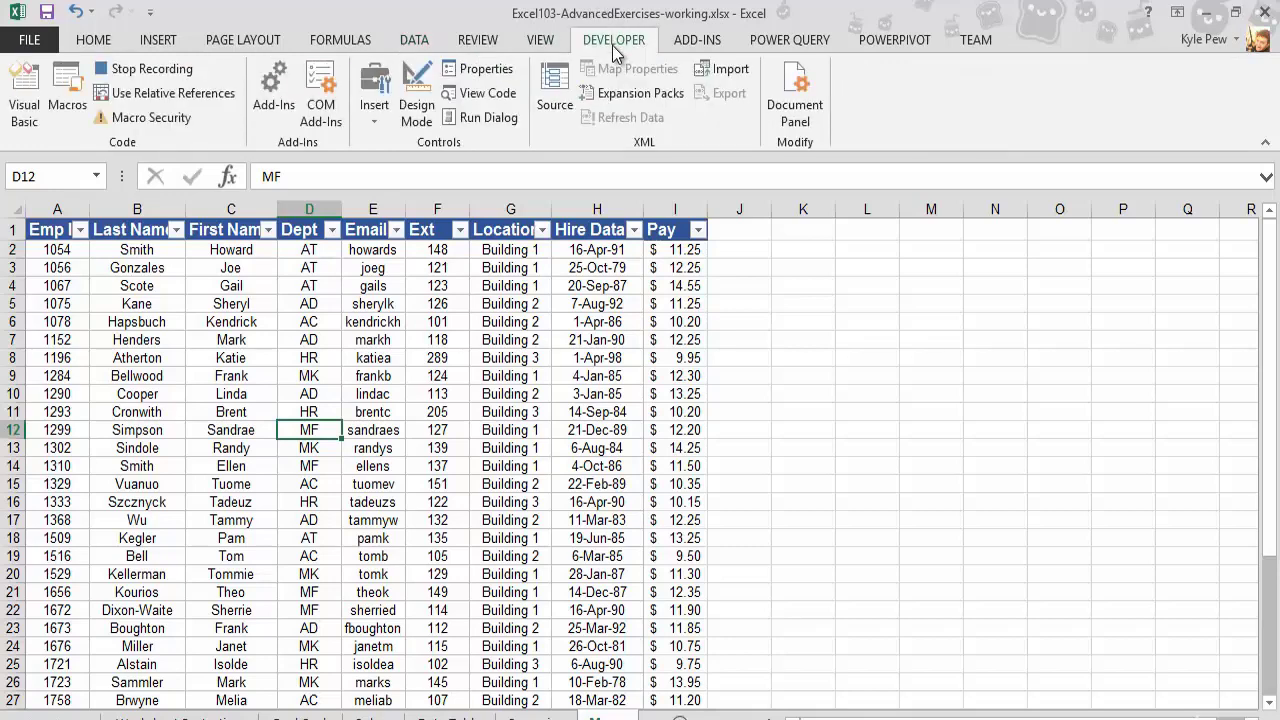
pyautogui.click(130, 72)
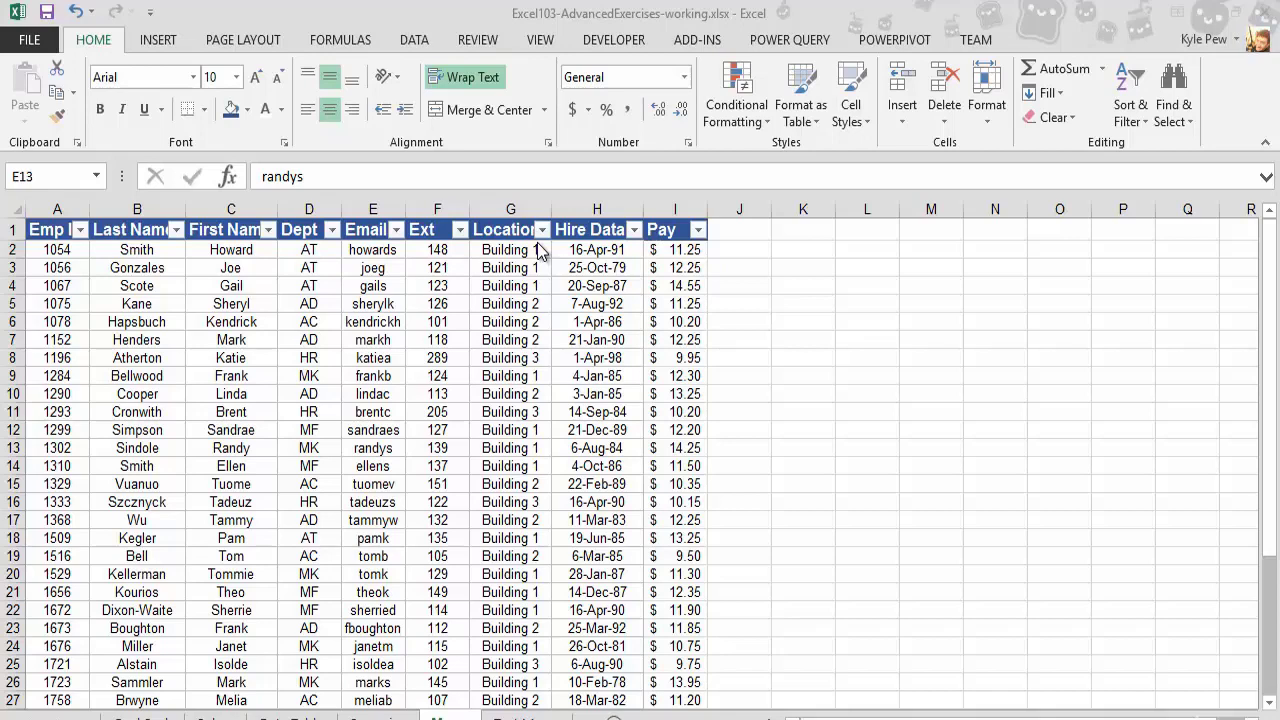
# Switch to the Visual Basic editor and open the code of Module1 from the workbook's modules
pyautogui.click(613, 40)
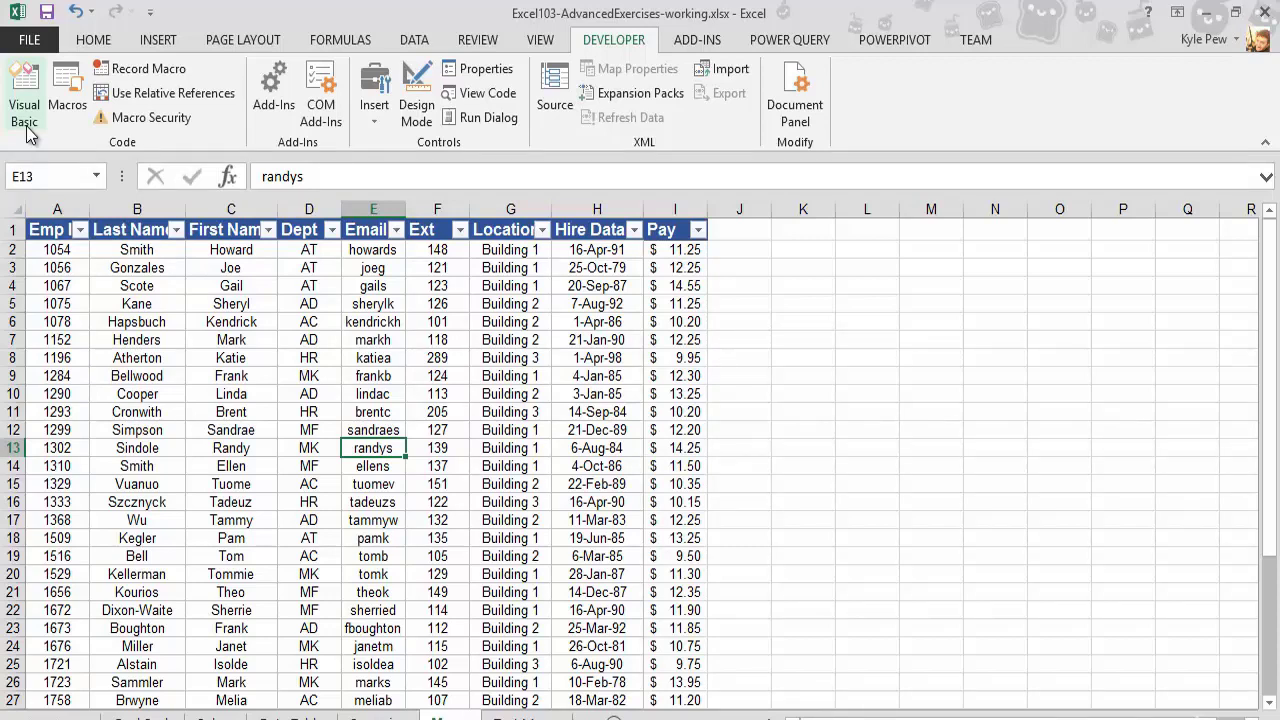
pyautogui.click(29, 118)
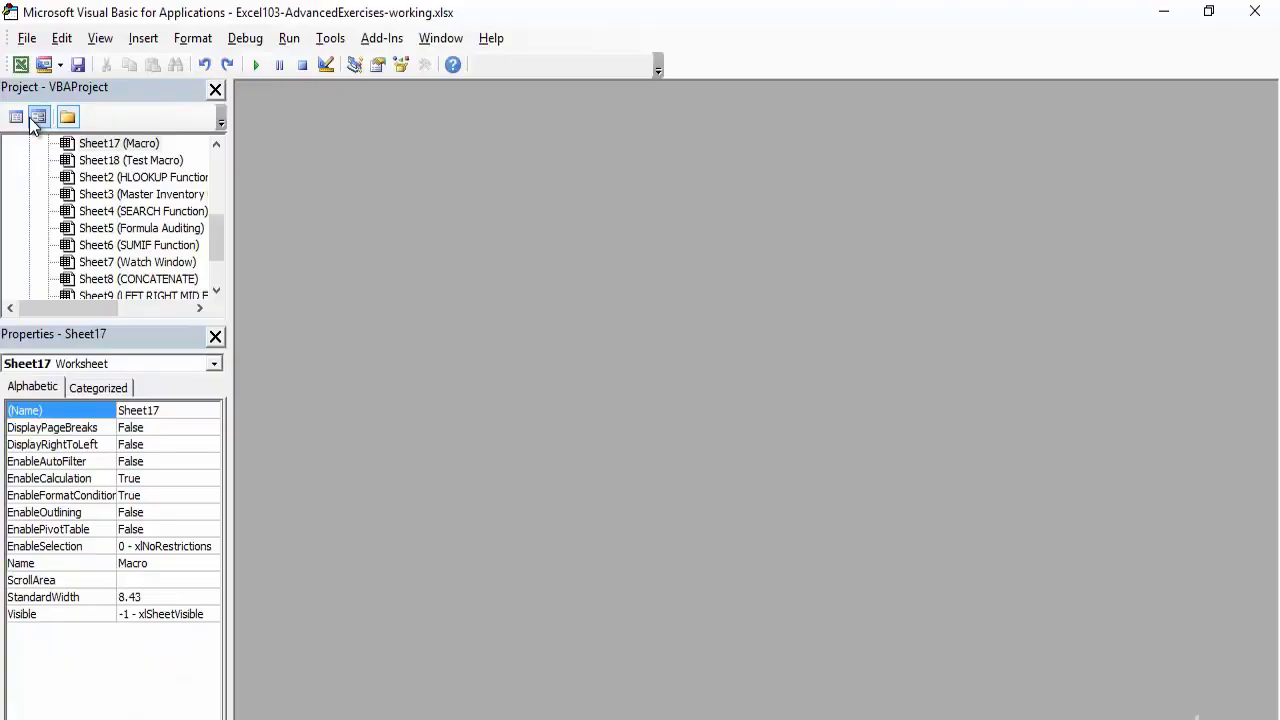
pyautogui.moveTo(126, 11); pyautogui.dragTo(467, 256)
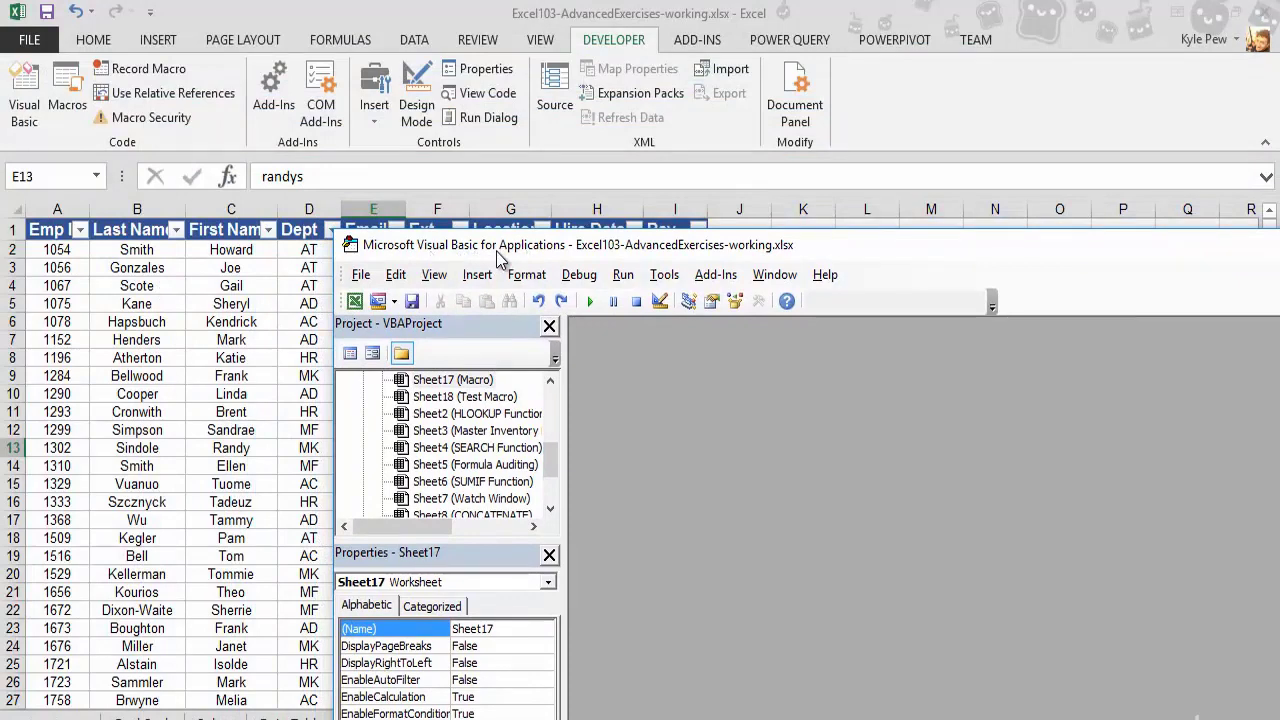
pyautogui.moveTo(500, 258); pyautogui.dragTo(254, 72)
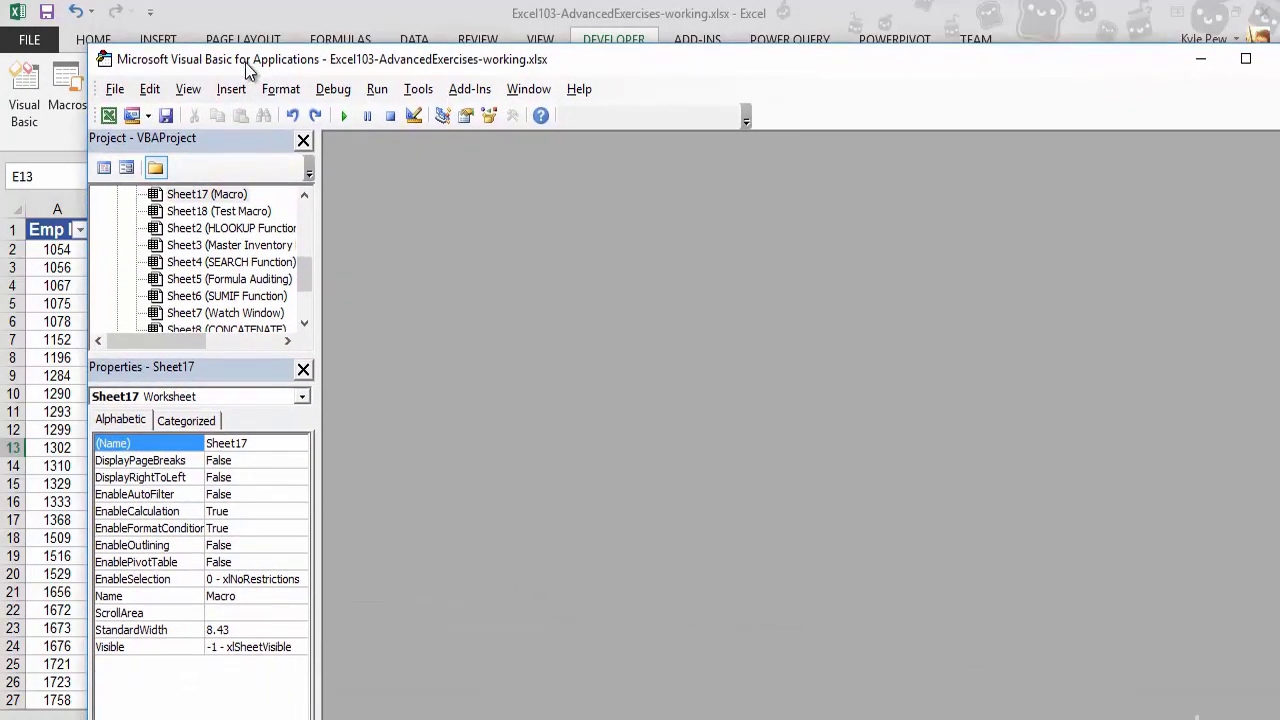
pyautogui.doubleClick(249, 68)
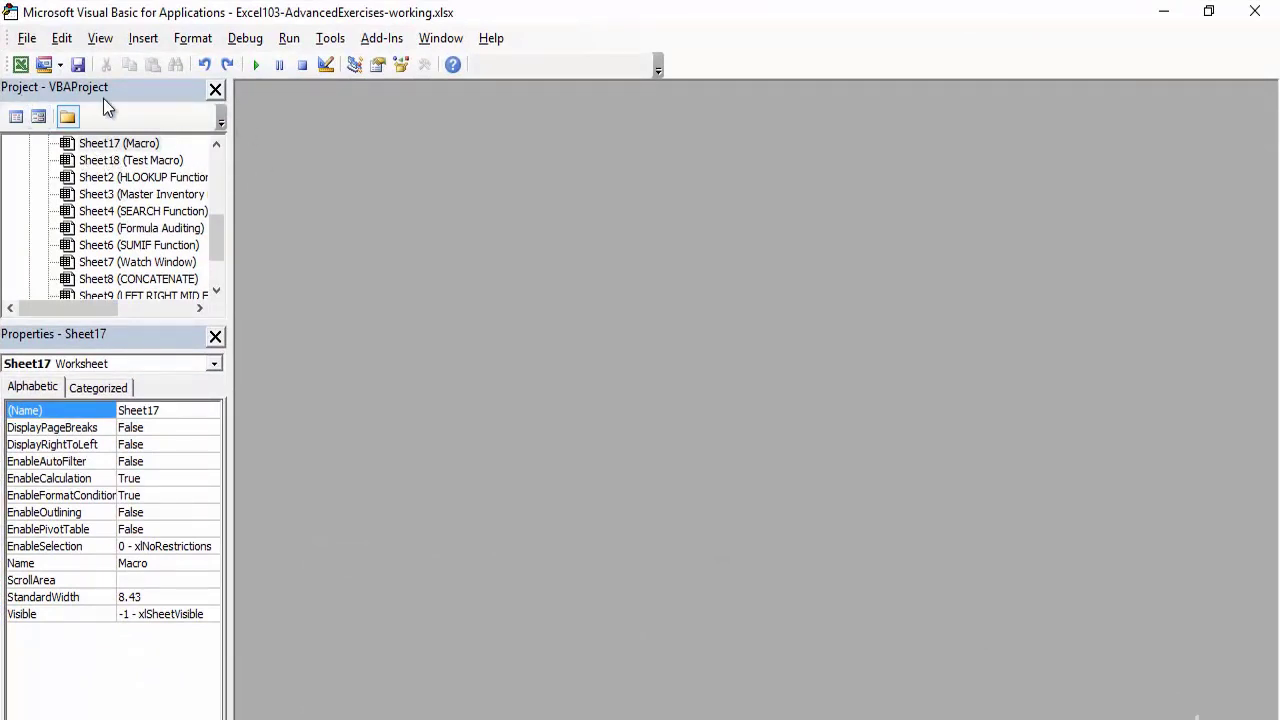
pyautogui.moveTo(218, 220); pyautogui.dragTo(214, 262)
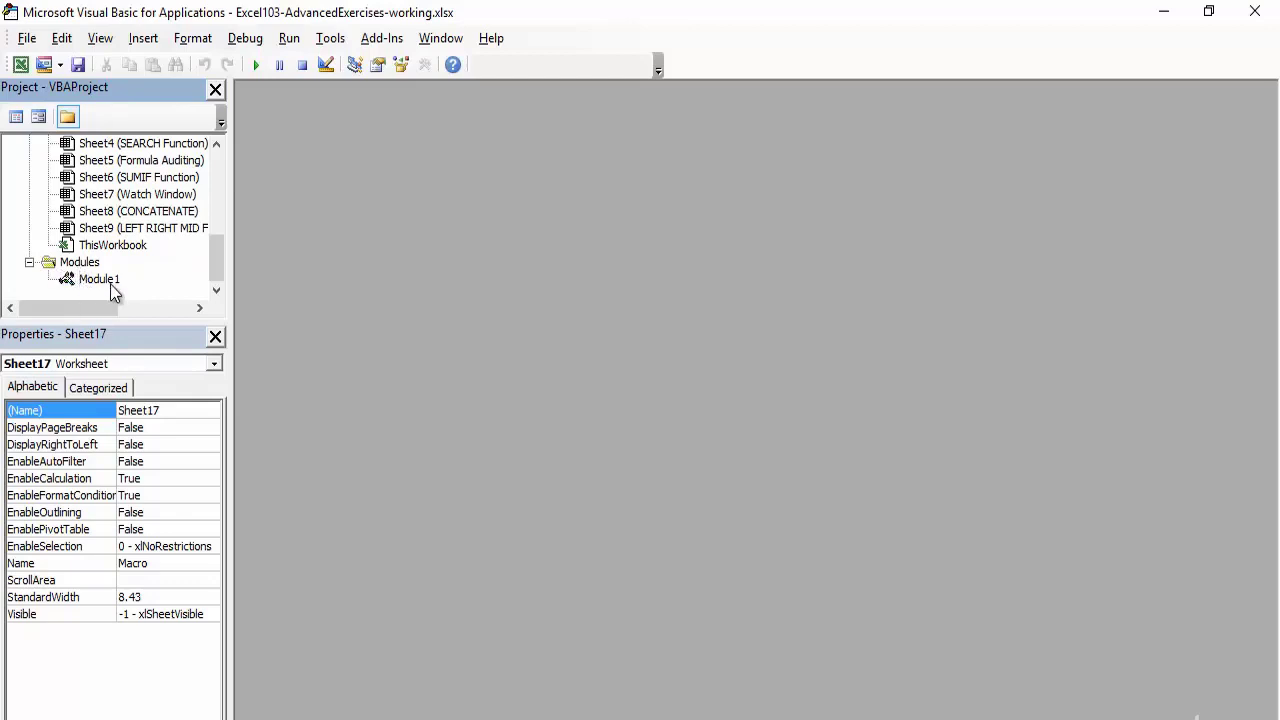
pyautogui.doubleClick(100, 279)
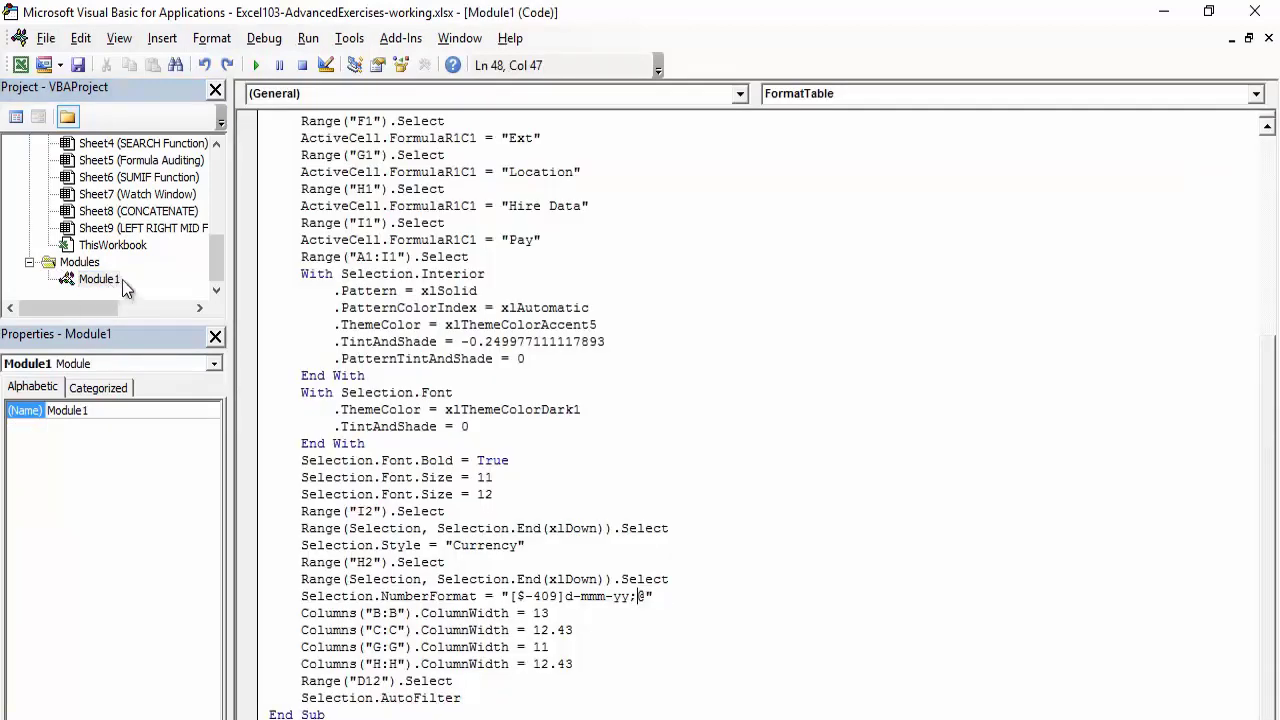
# Correct the H1 header text in the FormatTable code from "Hire Data" to "Hire Date"
pyautogui.scroll(4, 530, 325)
pyautogui.scroll(3, 500, 300)
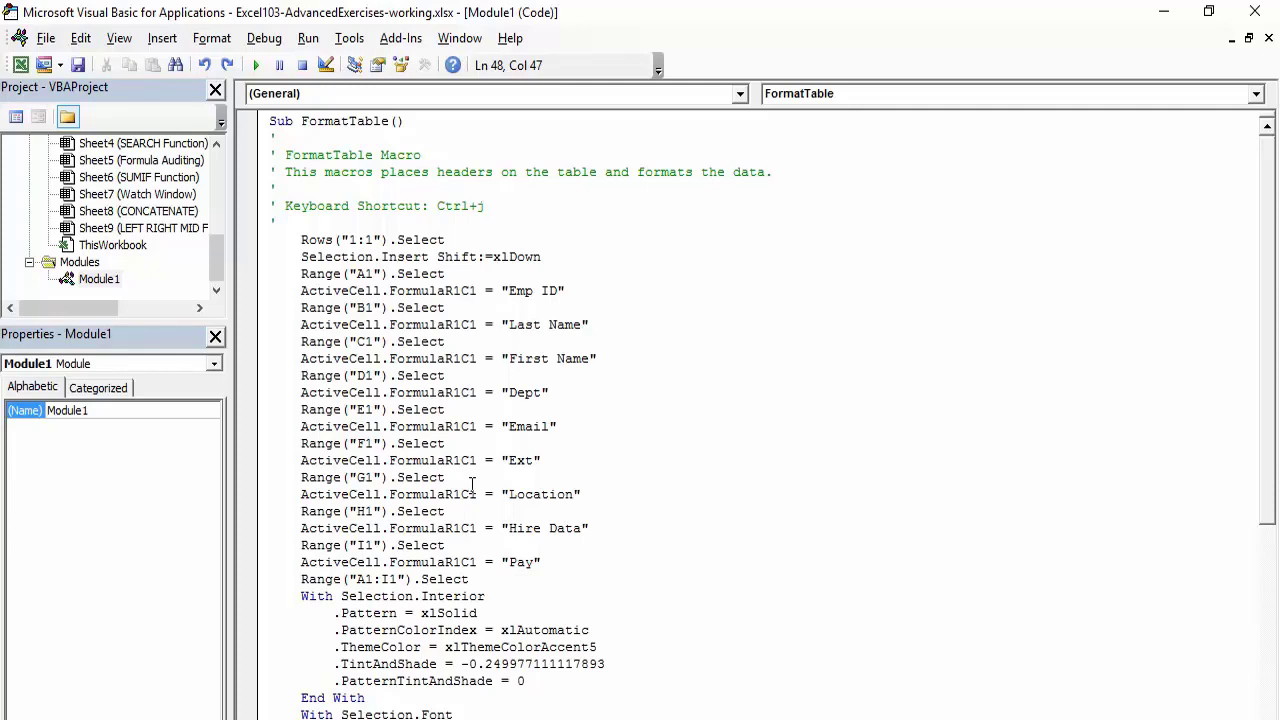
pyautogui.scroll(-2, 472, 485)
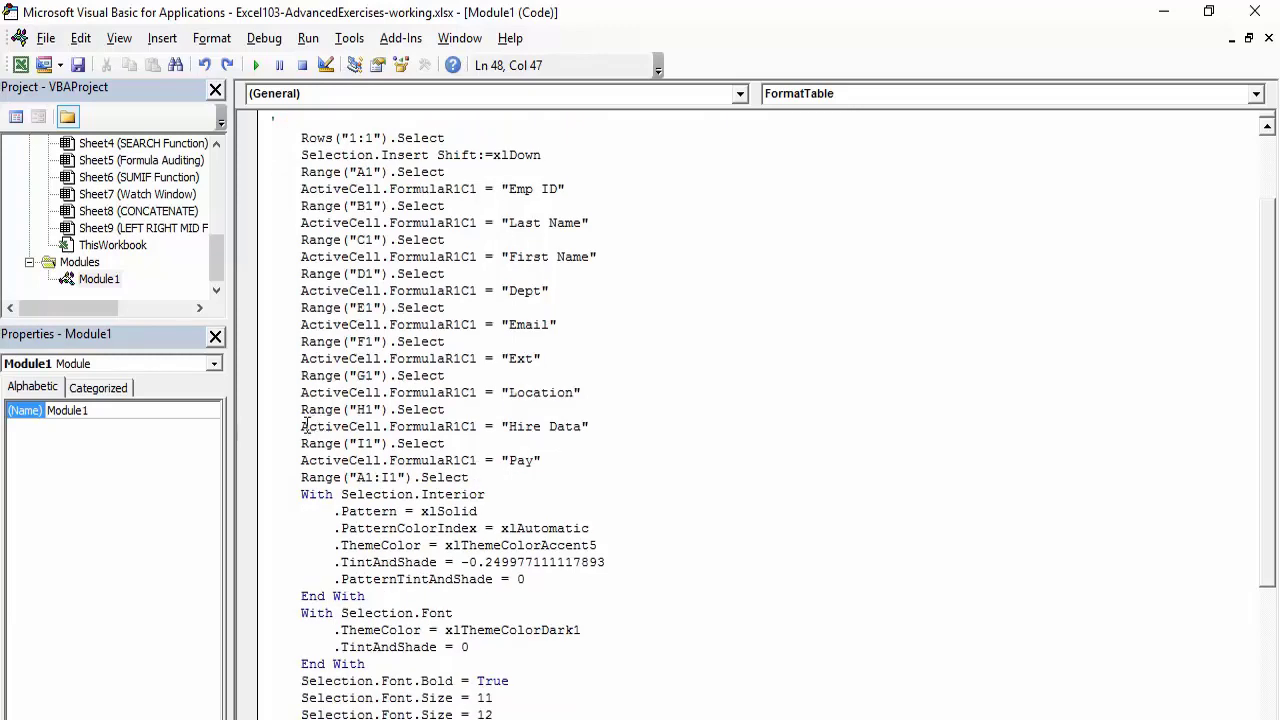
pyautogui.moveTo(303, 426); pyautogui.dragTo(597, 427)
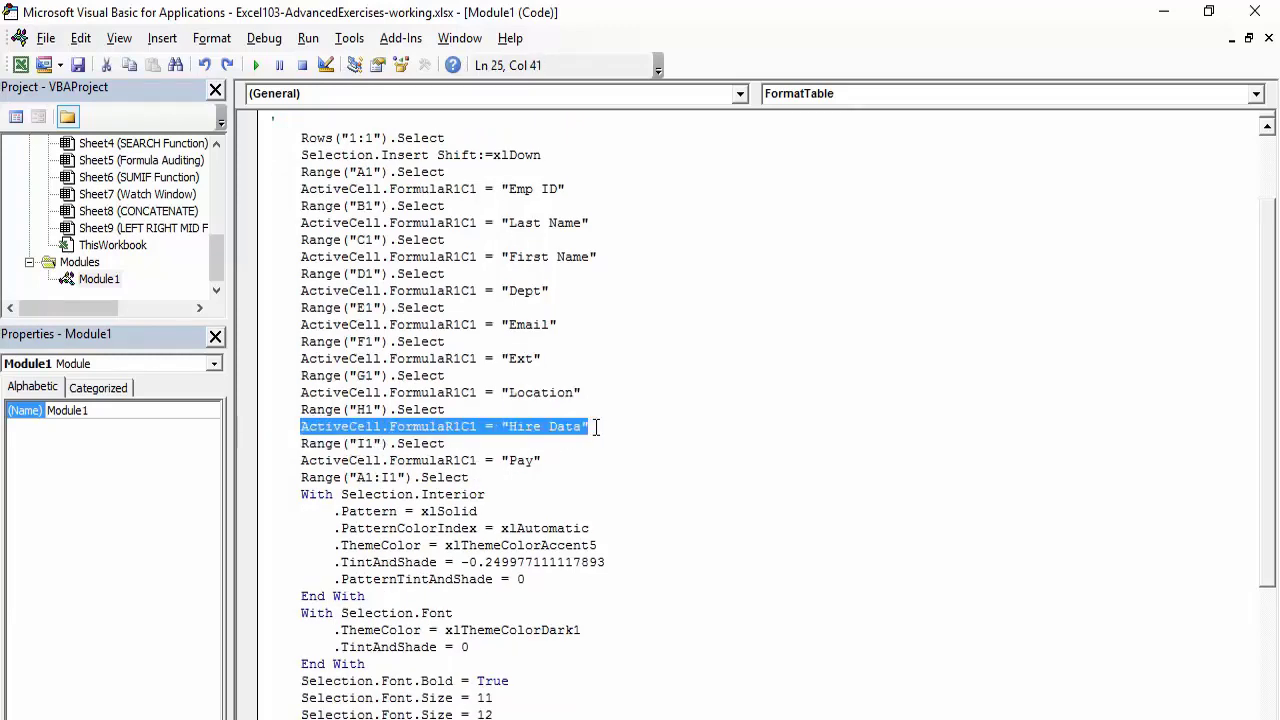
pyautogui.click(584, 427)
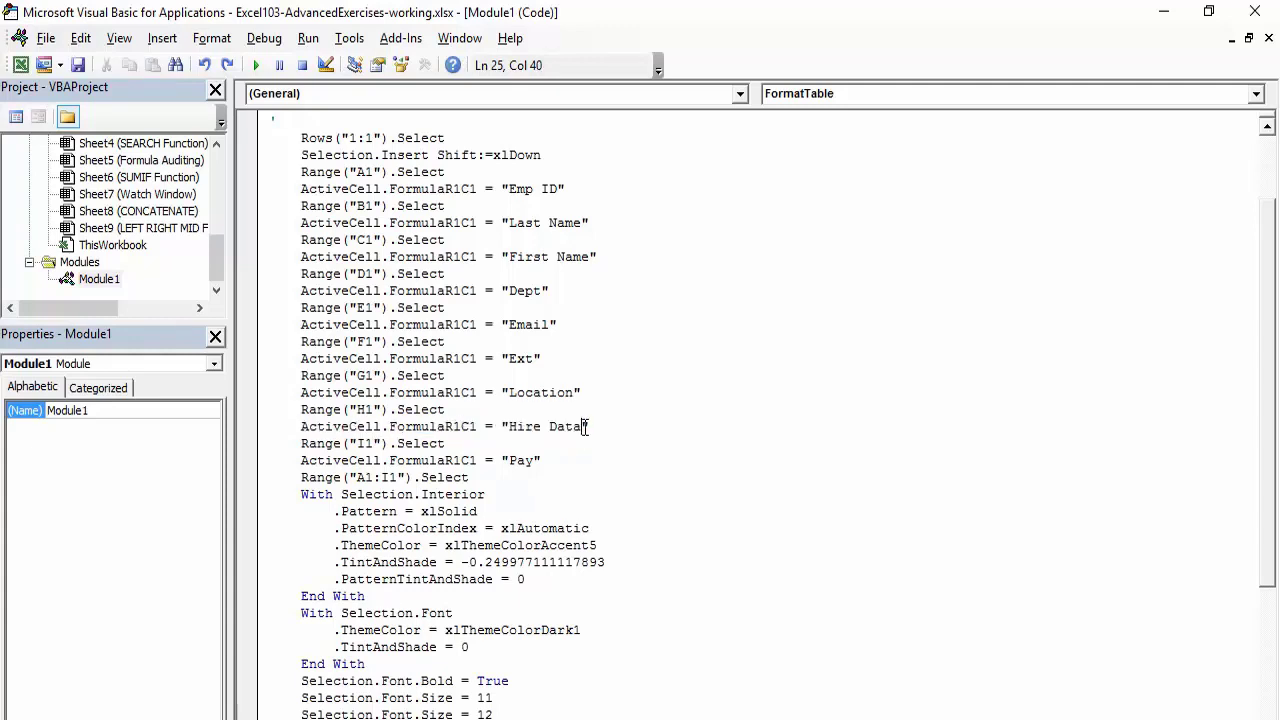
pyautogui.press('BackSpace')
pyautogui.write('e')
# Review the formatting and AutoFilter lines of the FormatTable code and delete the four ColumnWidth lines for columns B, C, G and H
pyautogui.scroll(-4, 570, 506)
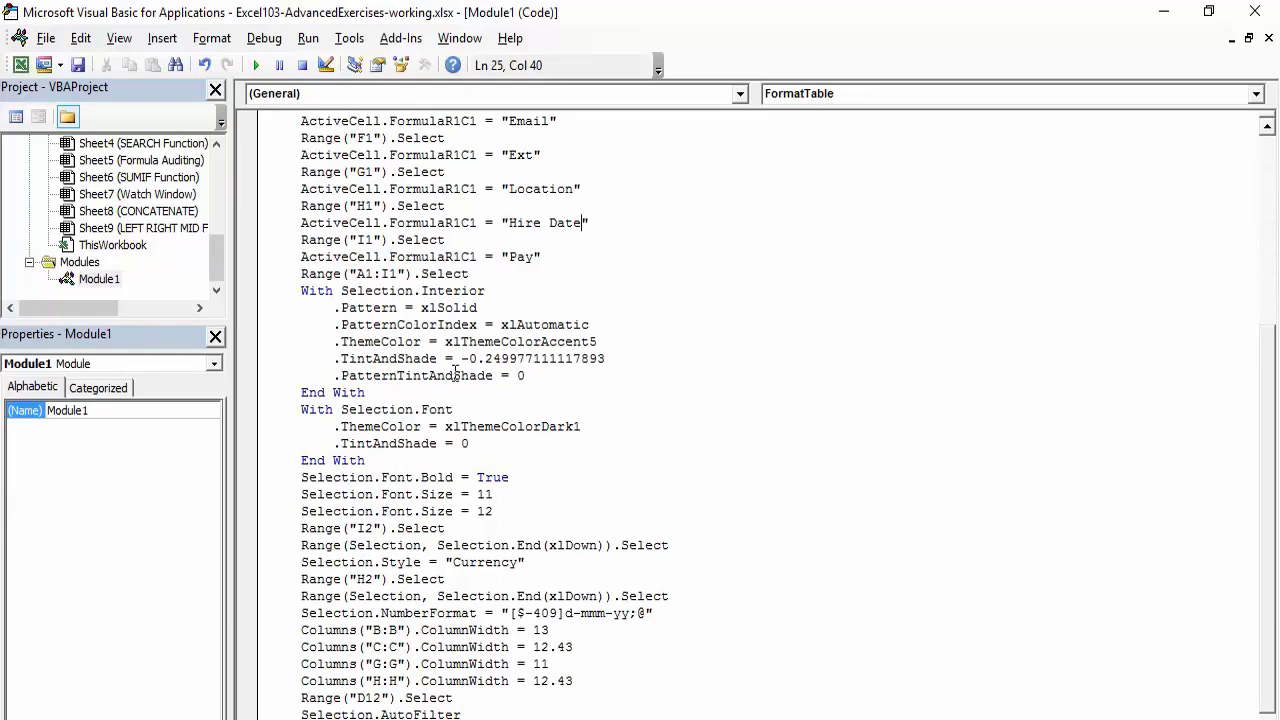
pyautogui.doubleClick(480, 565)
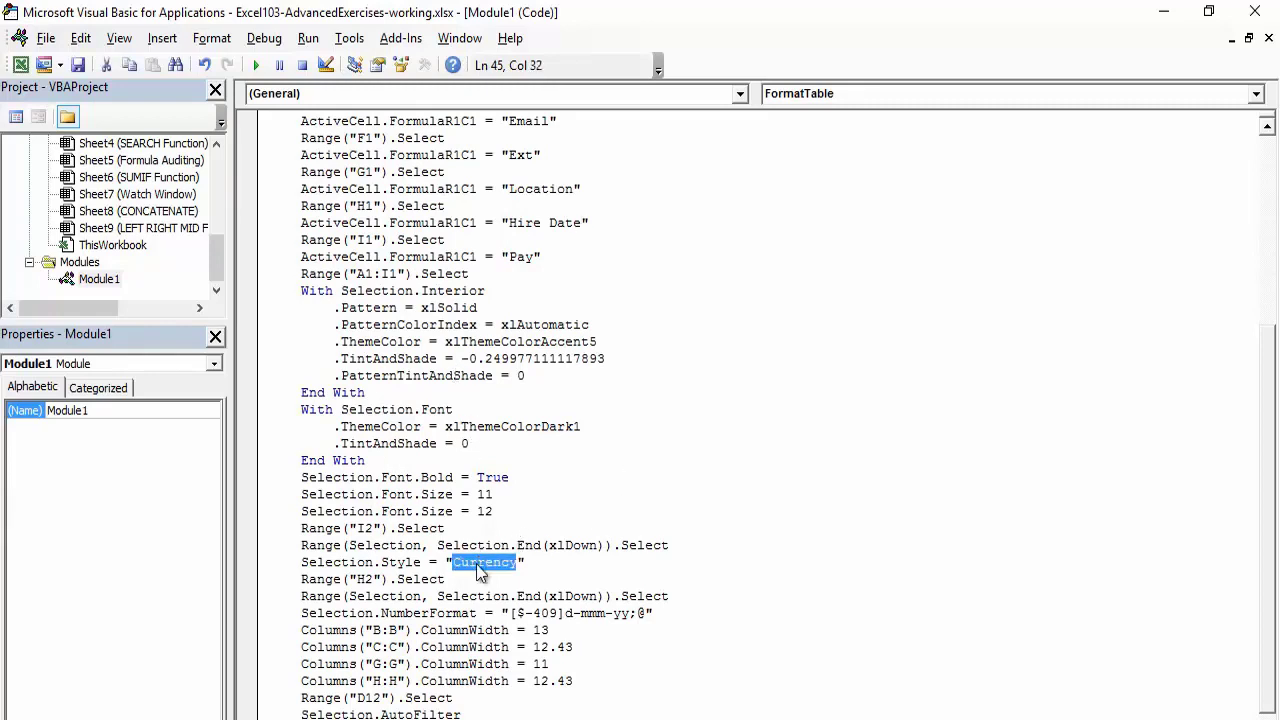
pyautogui.moveTo(645, 613); pyautogui.dragTo(510, 613)
pyautogui.scroll(-1, 513, 598)
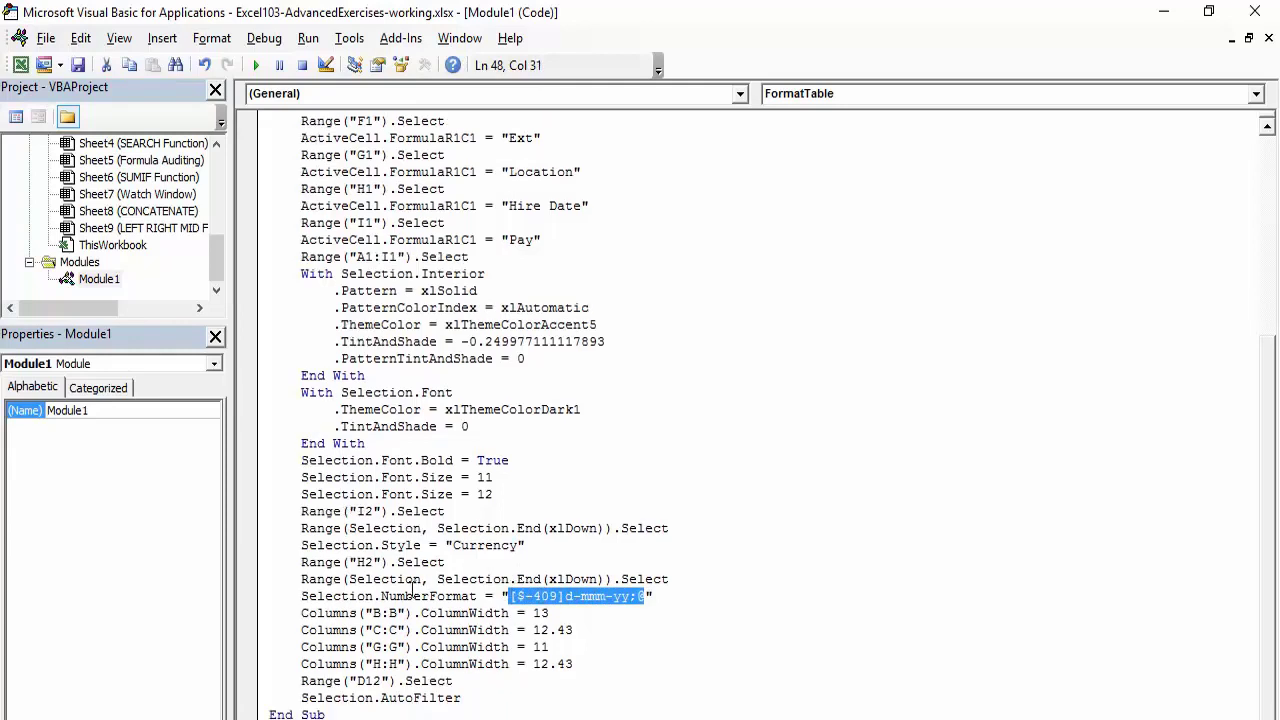
pyautogui.moveTo(308, 613); pyautogui.dragTo(578, 666)
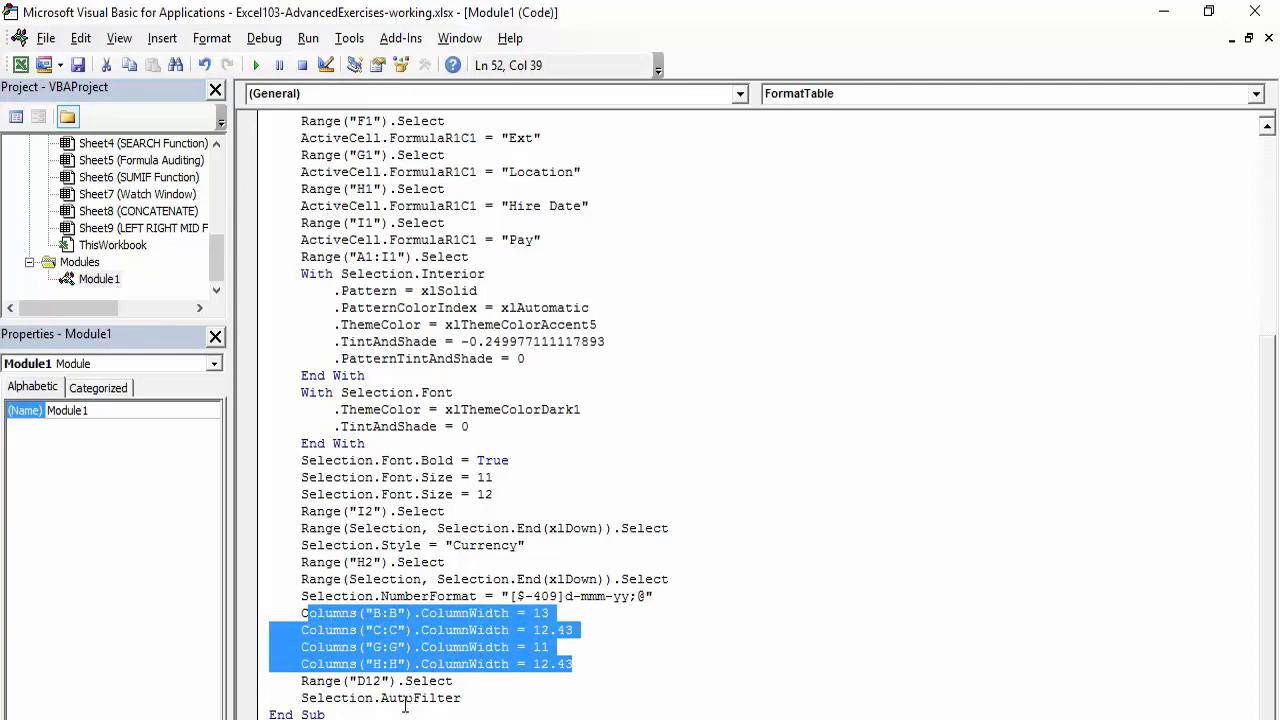
pyautogui.moveTo(301, 698); pyautogui.dragTo(464, 697)
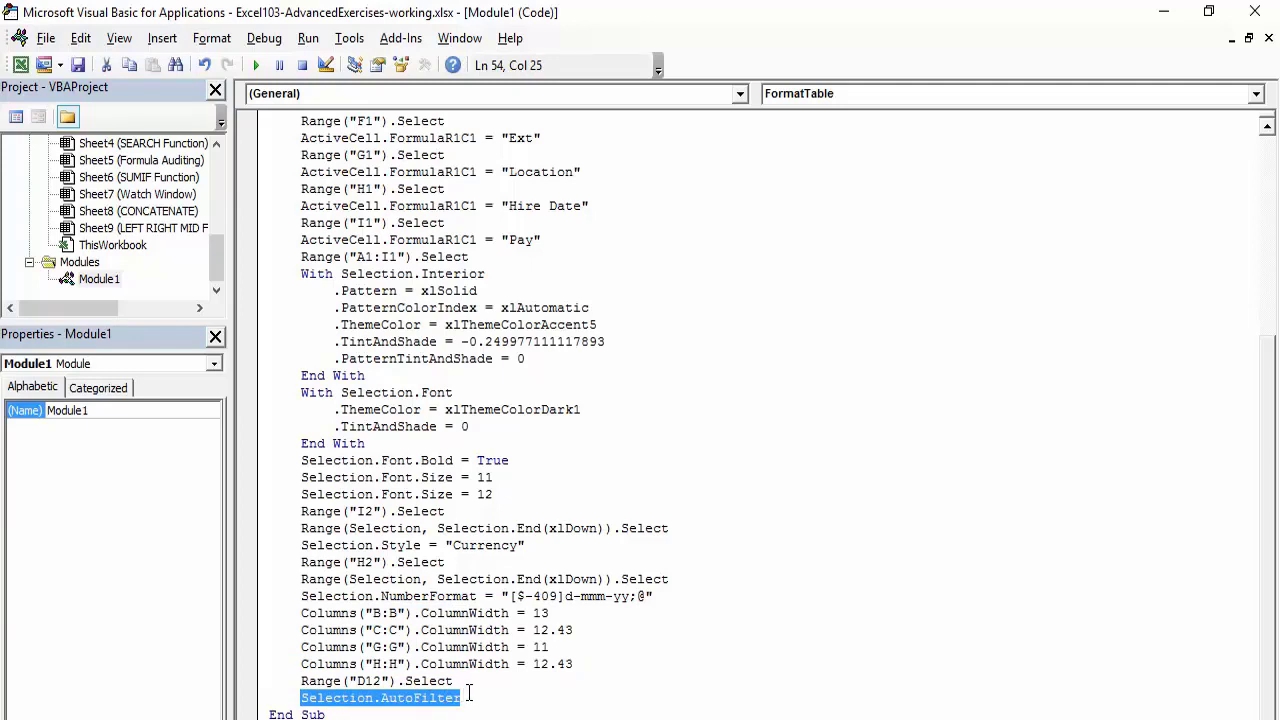
pyautogui.moveTo(574, 663); pyautogui.dragTo(303, 614)
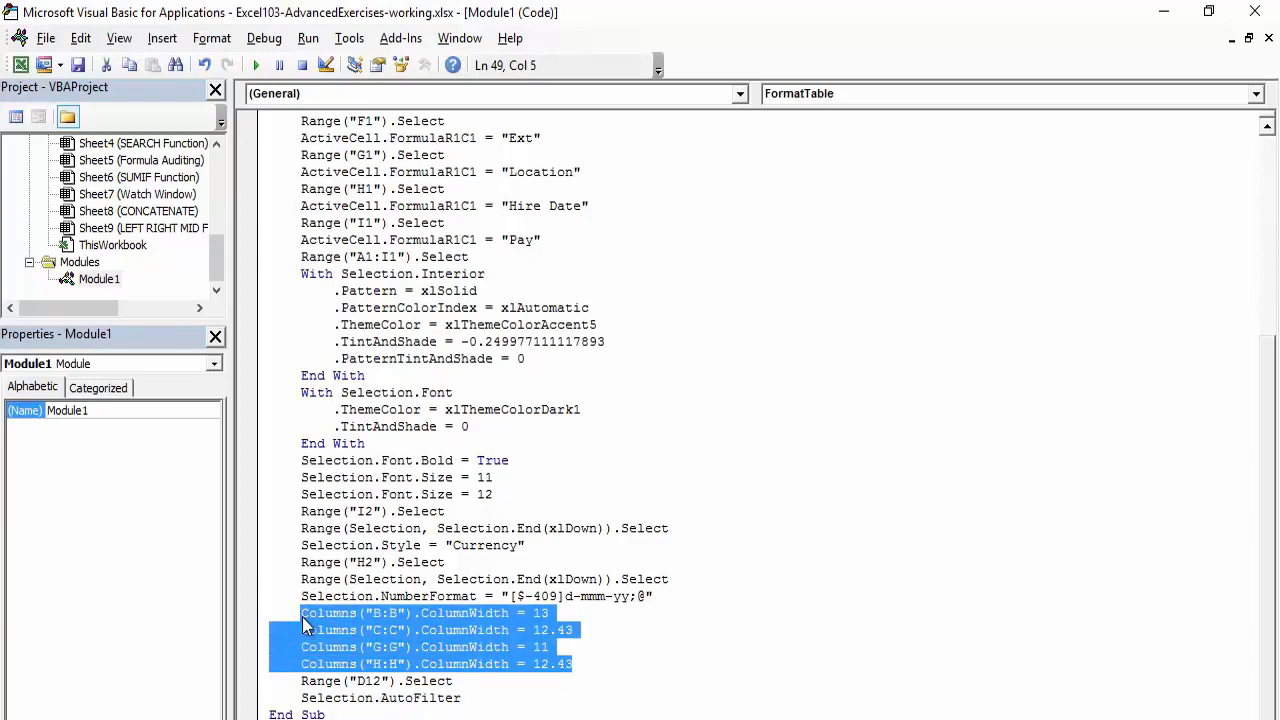
pyautogui.press('Delete')
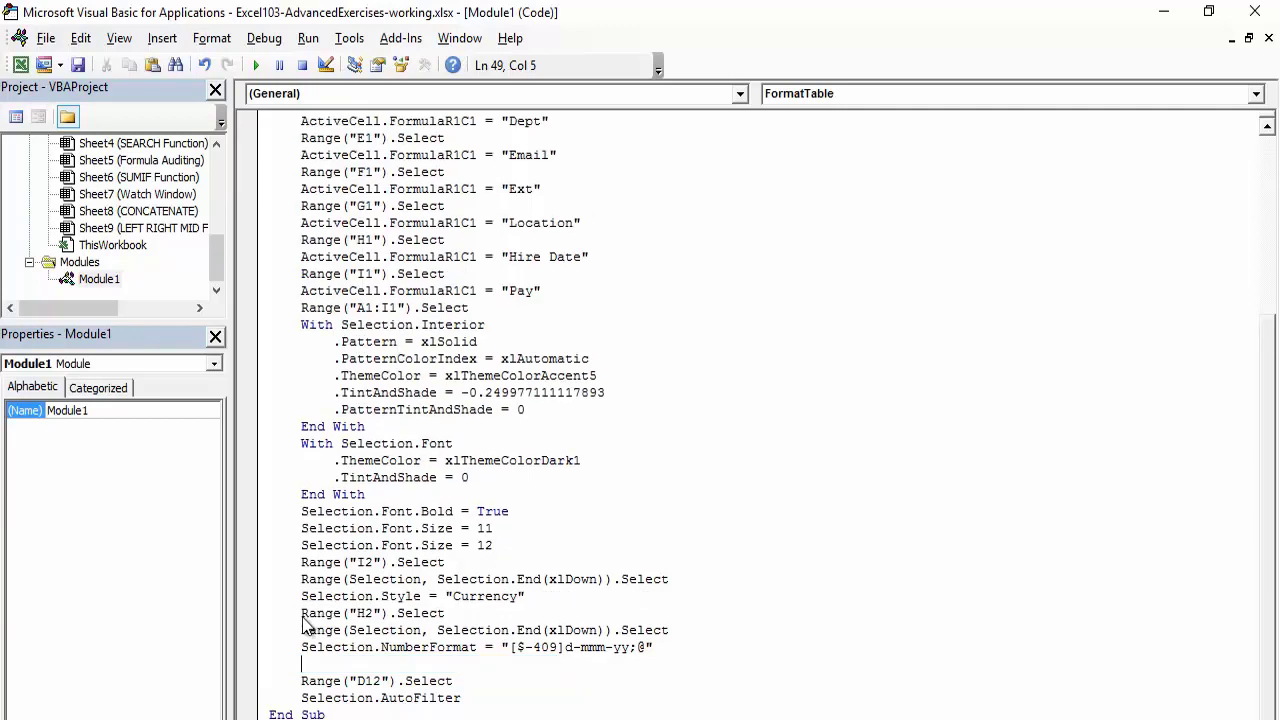
# Place the four removed ColumnWidth lines after the Selection.AutoFilter line and delete the empty line above Range("D12").Select
pyautogui.click(474, 696)
pyautogui.press('Return')
pyautogui.hotkey('ctrl', 'z')
pyautogui.hotkey('ctrl', 'z')
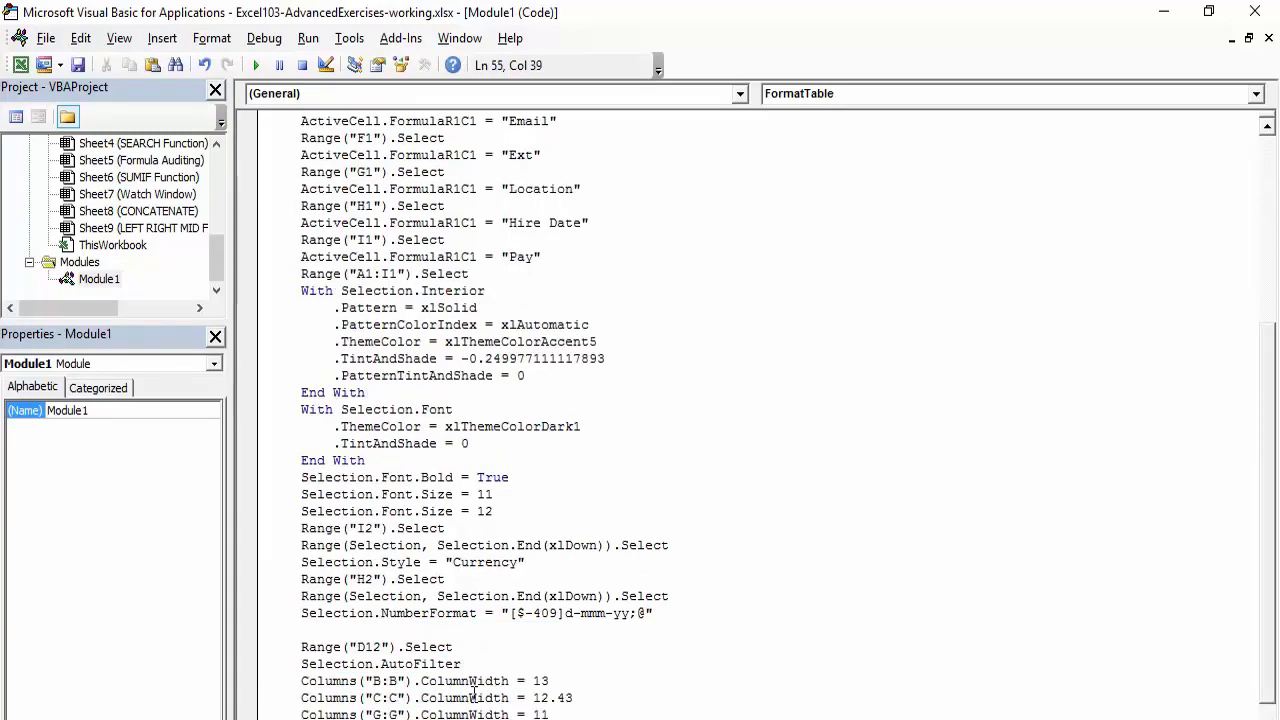
pyautogui.click(340, 630)
pyautogui.press('BackSpace')
pyautogui.press('BackSpace')
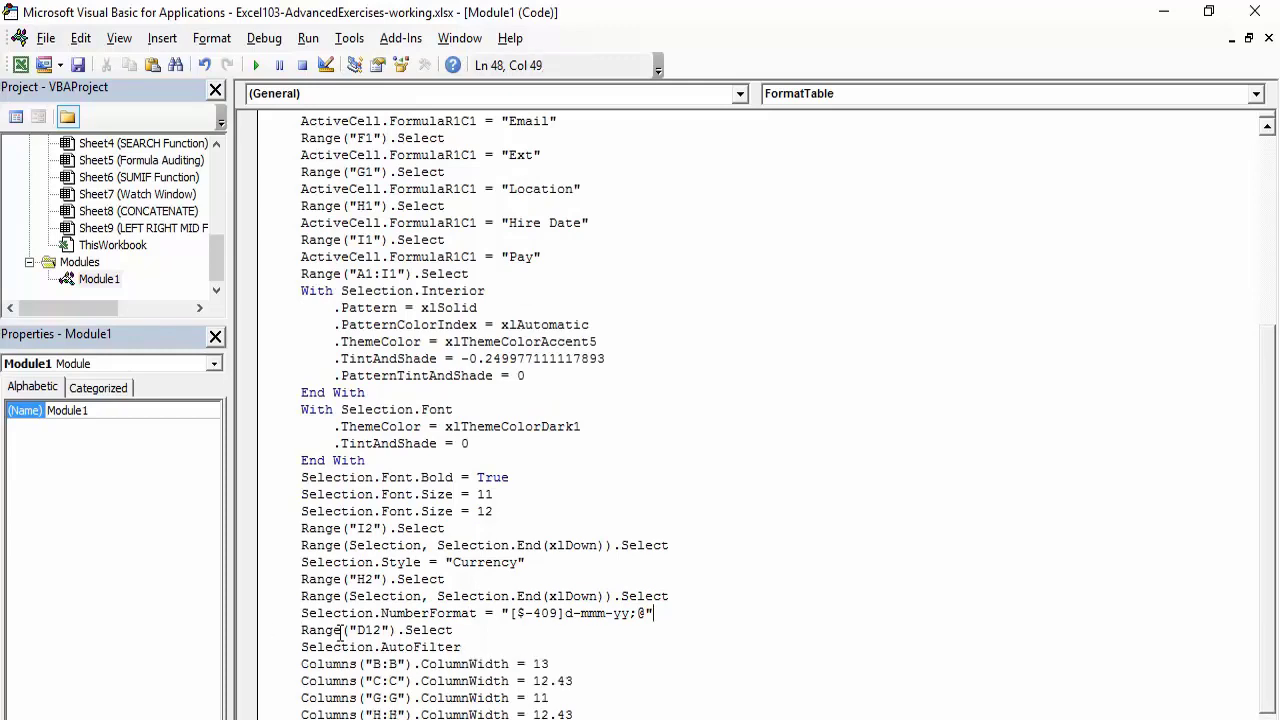
# Remove the ColumnWidth assignments from the H:H and G:G lines, keeping each column reference and its trailing period
pyautogui.scroll(-1, 340, 630)
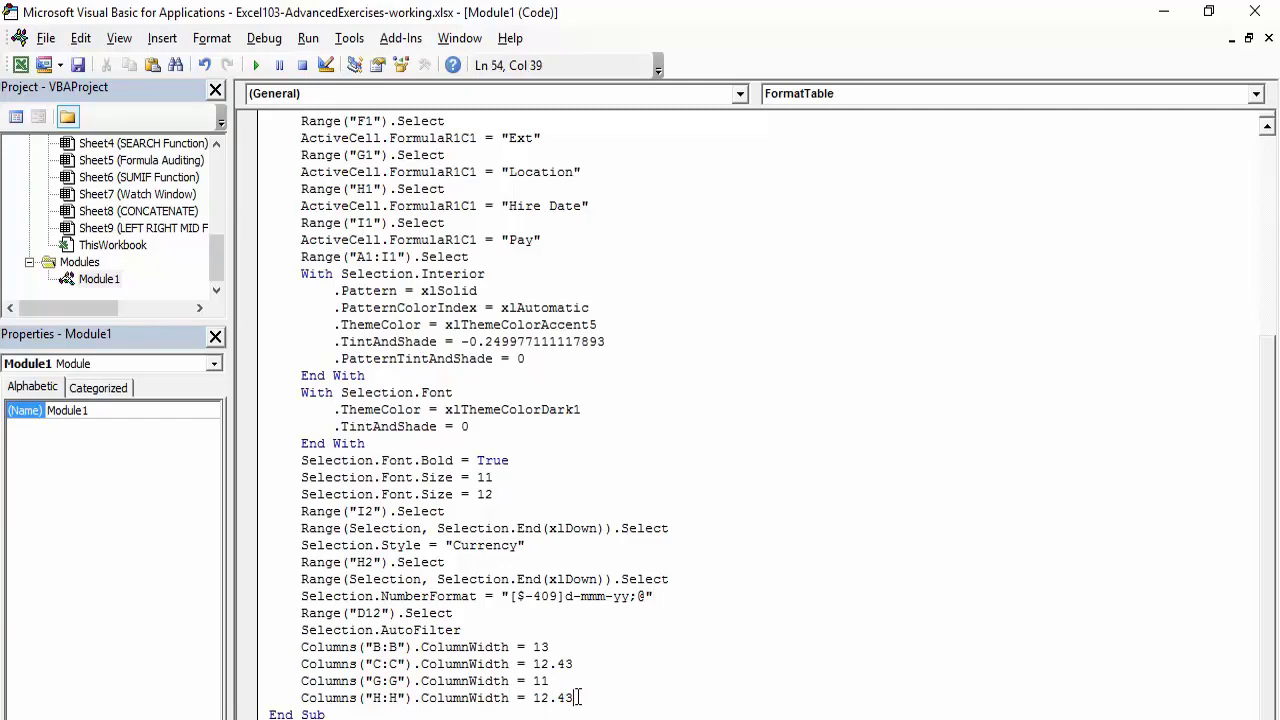
pyautogui.moveTo(572, 698); pyautogui.dragTo(420, 698)
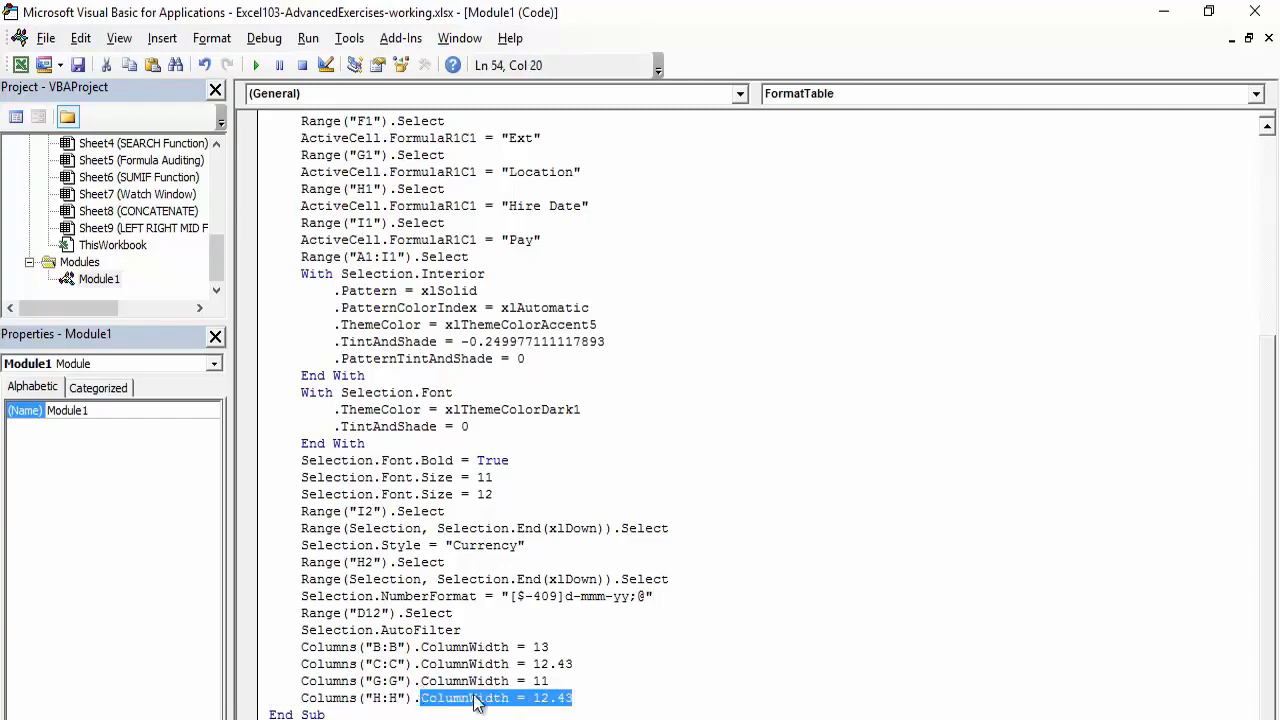
pyautogui.press('Delete')
pyautogui.click(565, 680)
pyautogui.click(735, 471)
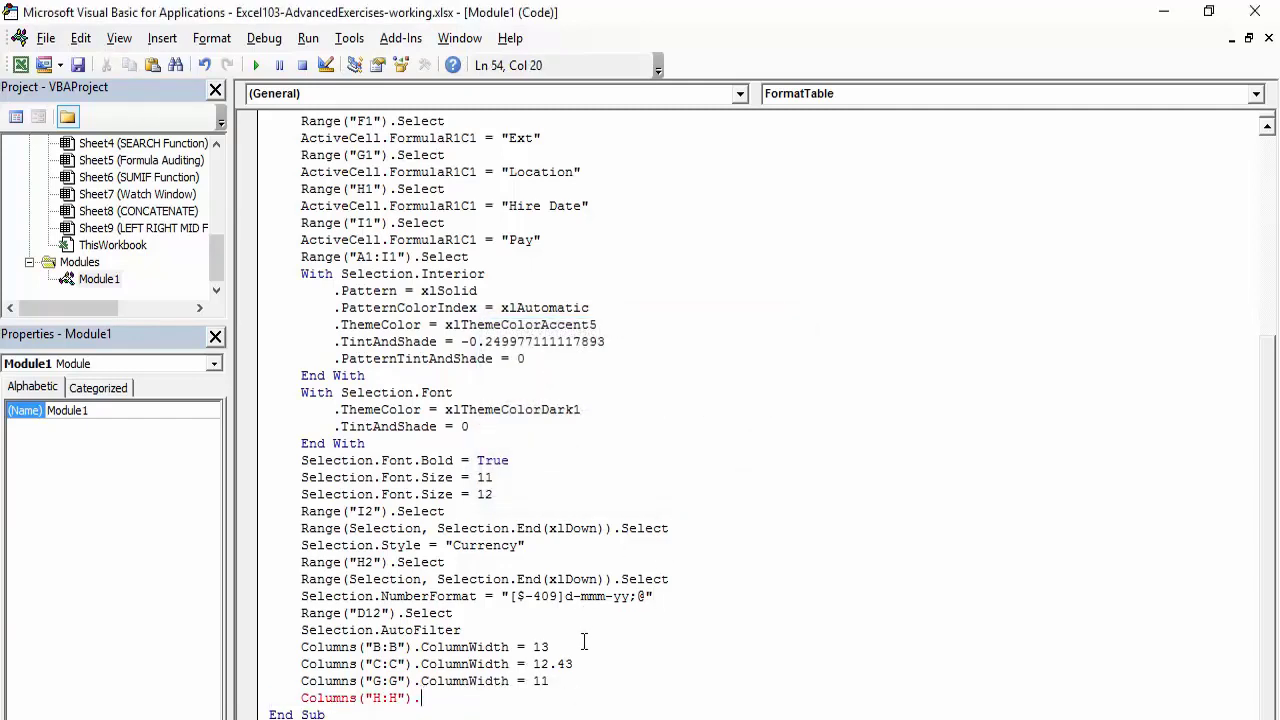
pyautogui.moveTo(549, 680); pyautogui.dragTo(420, 680)
pyautogui.press('Delete')
pyautogui.click(556, 670)
pyautogui.click(652, 472)
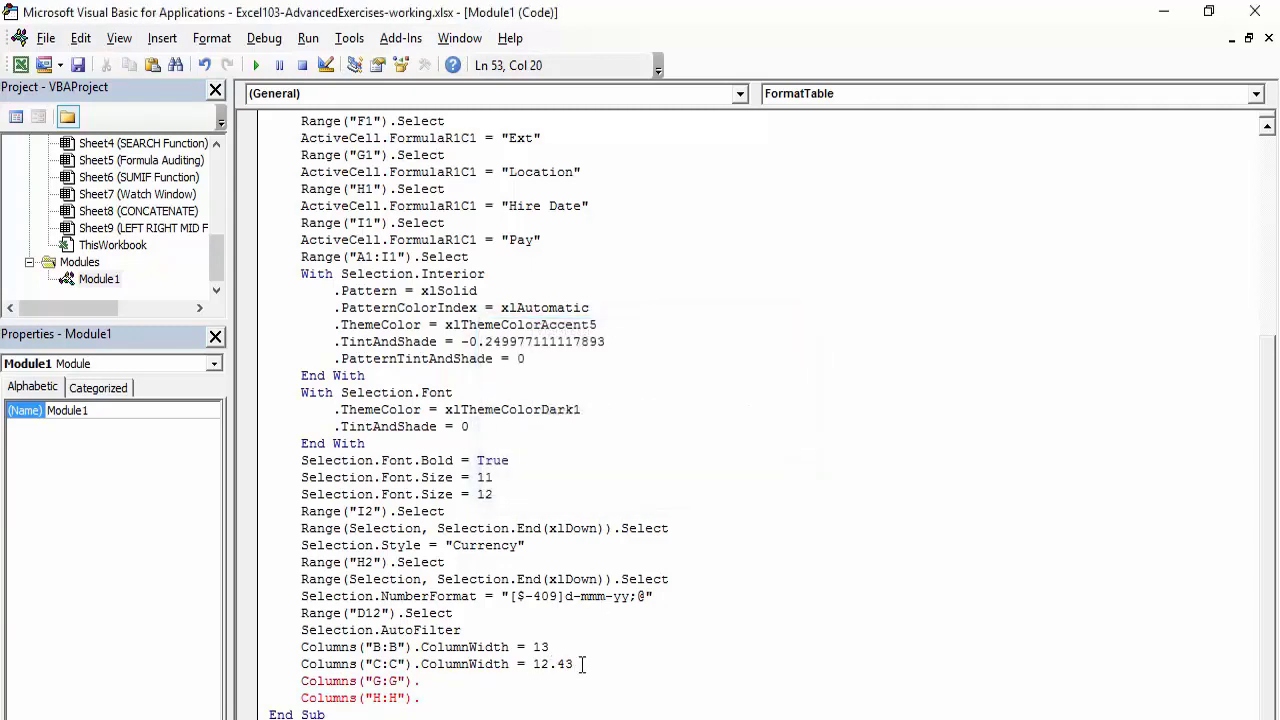
# Remove the ColumnWidth assignments from the C:C and B:B lines, keeping each column reference and its trailing period
pyautogui.moveTo(576, 664); pyautogui.dragTo(421, 664)
pyautogui.press('Delete')
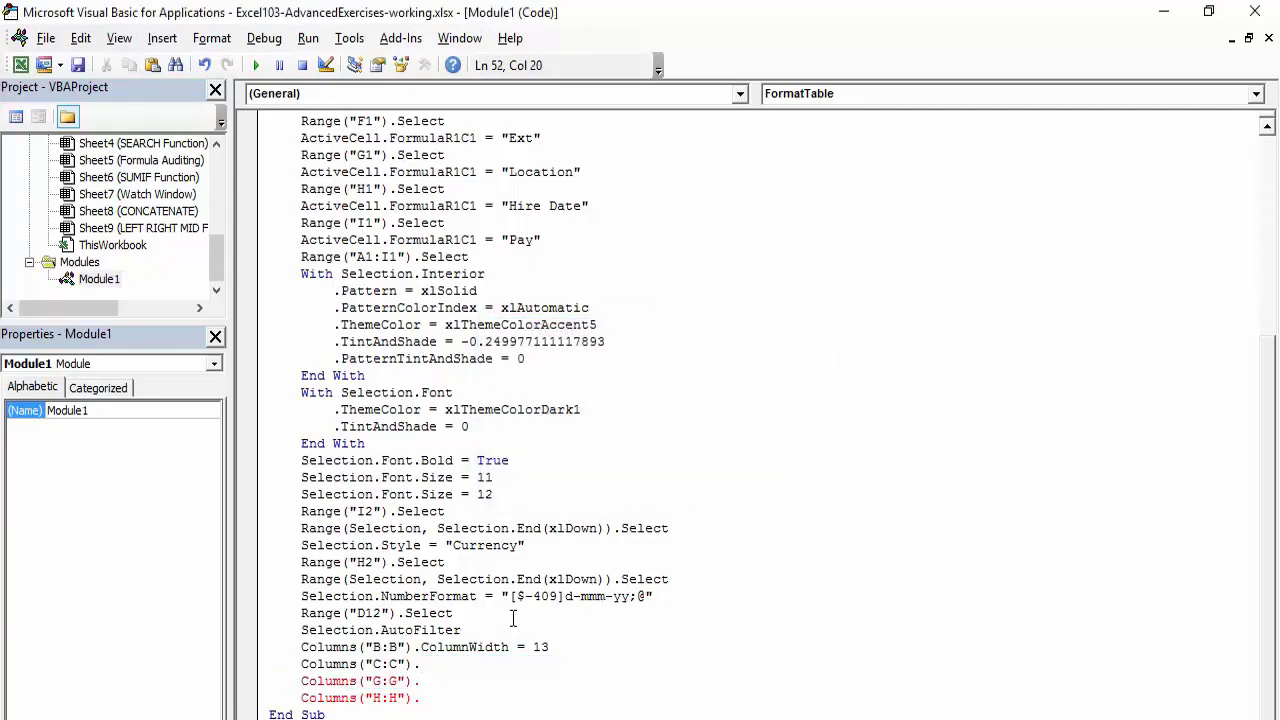
pyautogui.click(554, 646)
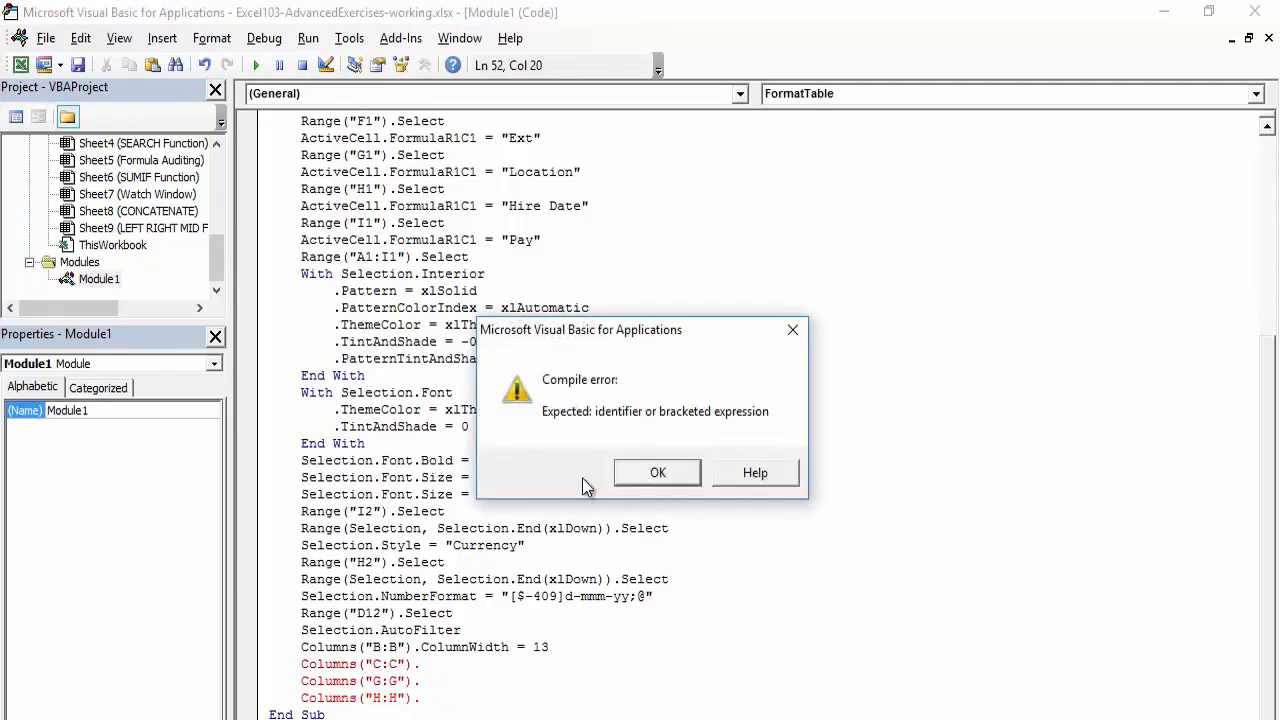
pyautogui.click(650, 473)
pyautogui.moveTo(552, 647); pyautogui.dragTo(420, 650)
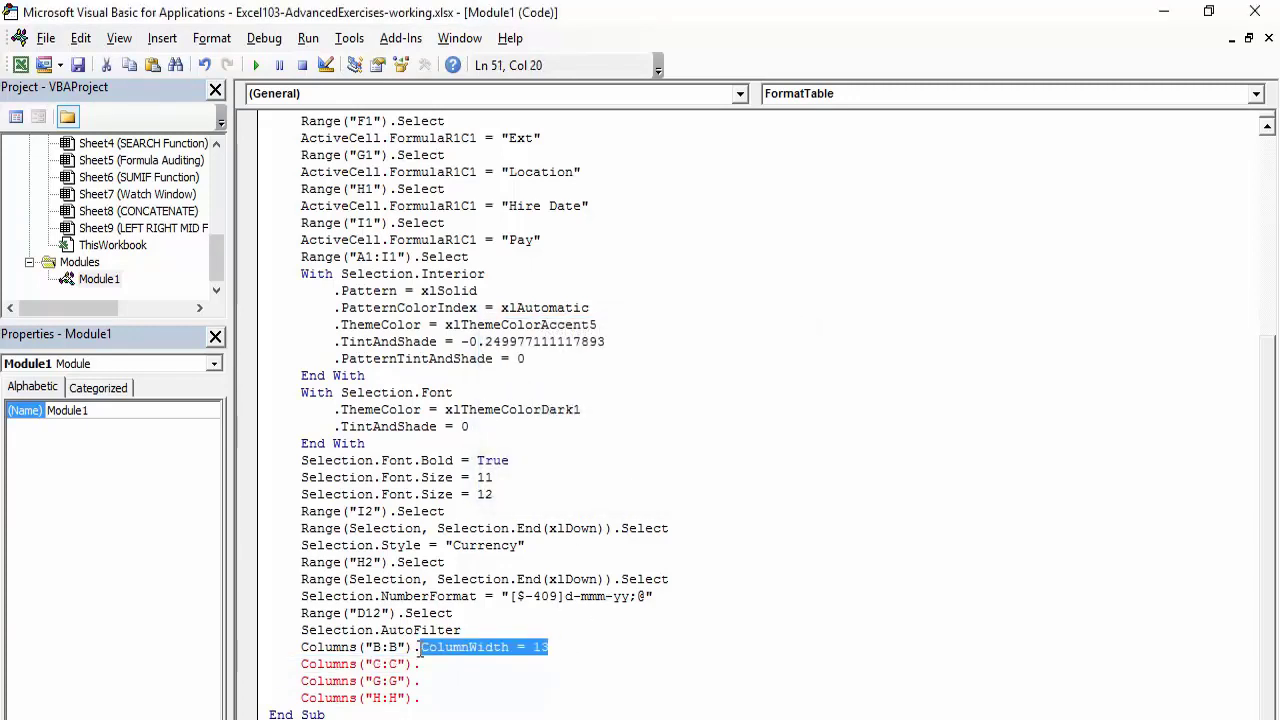
pyautogui.press('Delete')
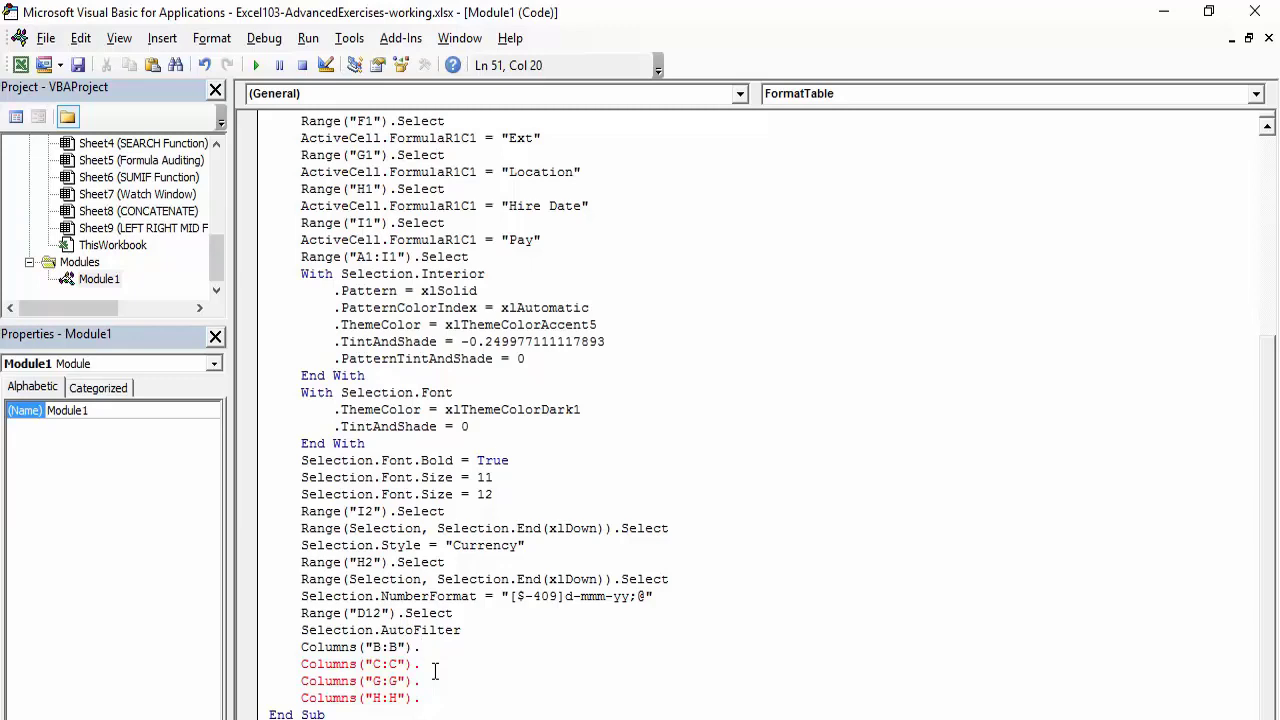
# Complete the Columns lines for B:B, C:C, G:G and H:H with the AutoFit method
pyautogui.write('autofit')
pyautogui.click(435, 671)
pyautogui.write('autofit')
pyautogui.click(436, 676)
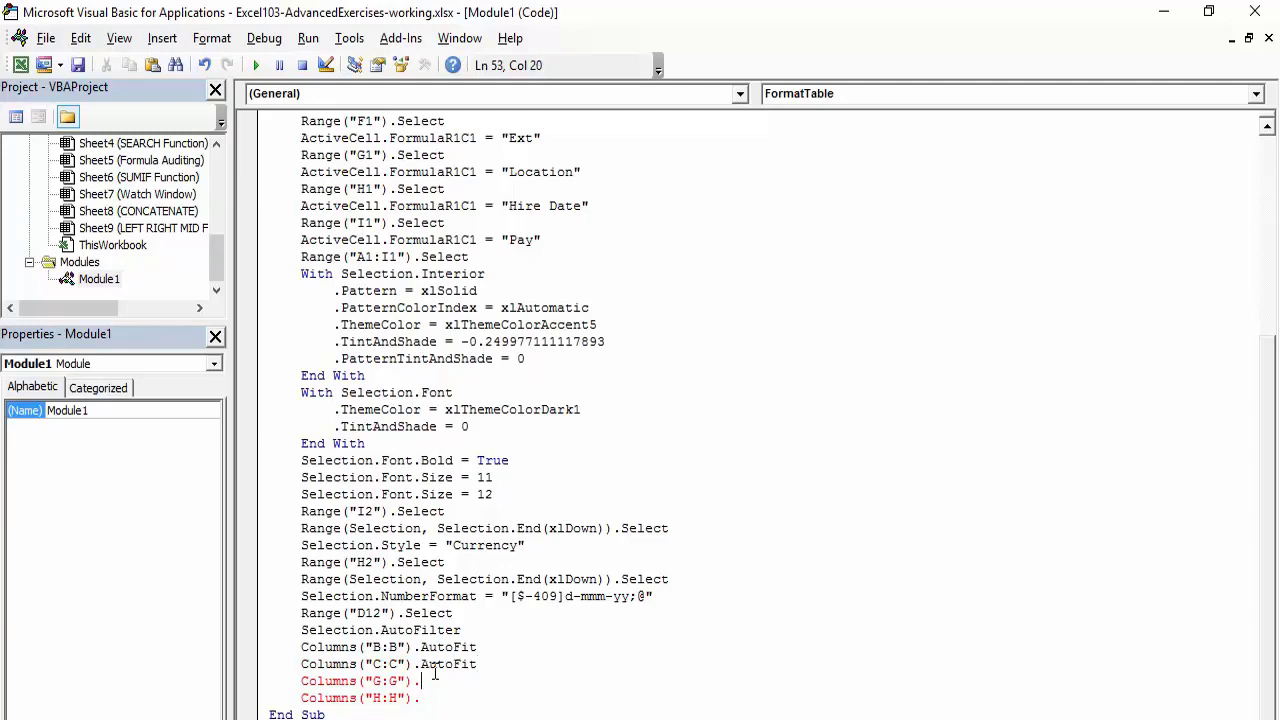
pyautogui.write('autofit')
pyautogui.press('Down')
pyautogui.write('autofit')
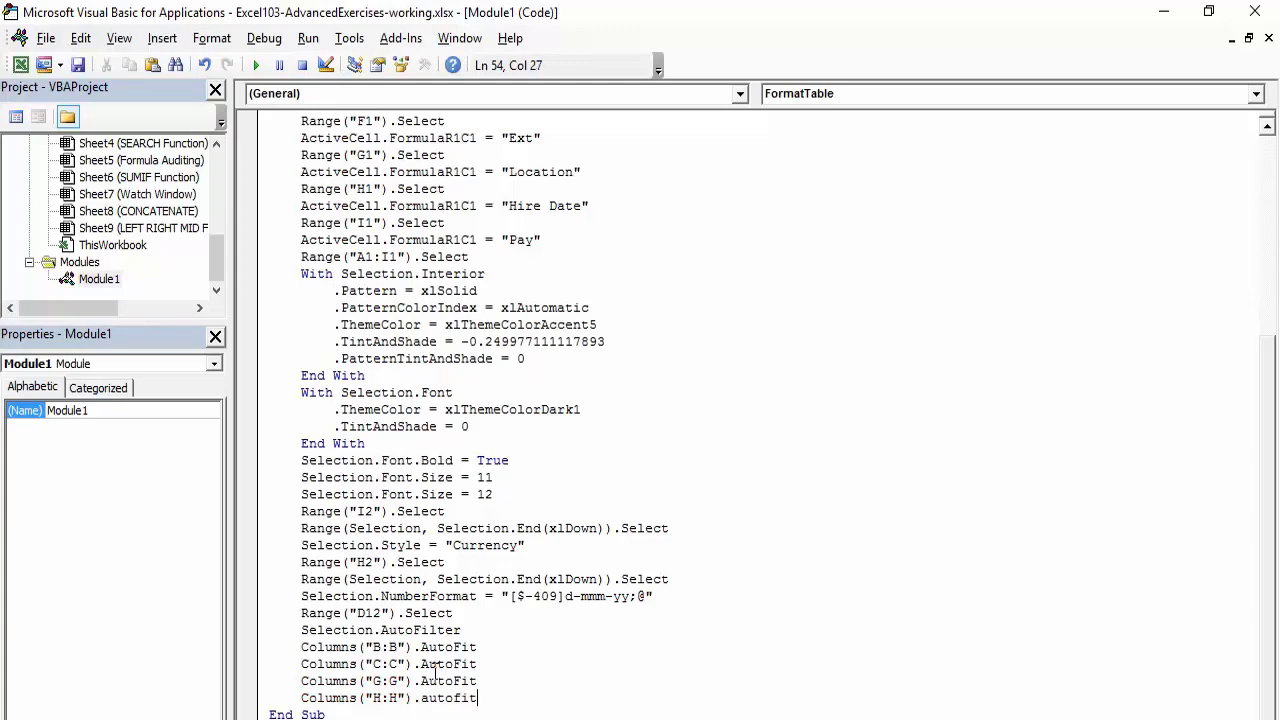
pyautogui.press('Down')
# Switch to Excel, draw a form control button over about K3:M6 beside the unformatted table, and assign the FormatTable macro to it
pyautogui.hotkey('alt', 'F11')
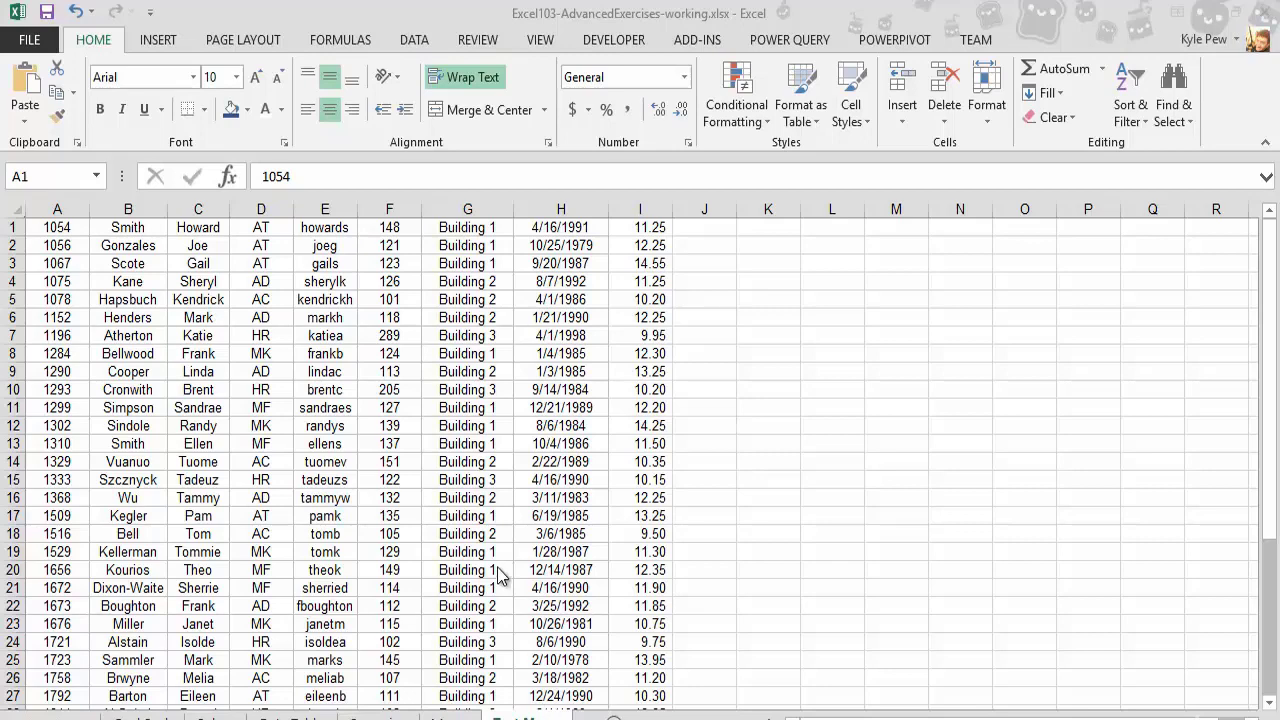
pyautogui.click(624, 47)
pyautogui.click(624, 45)
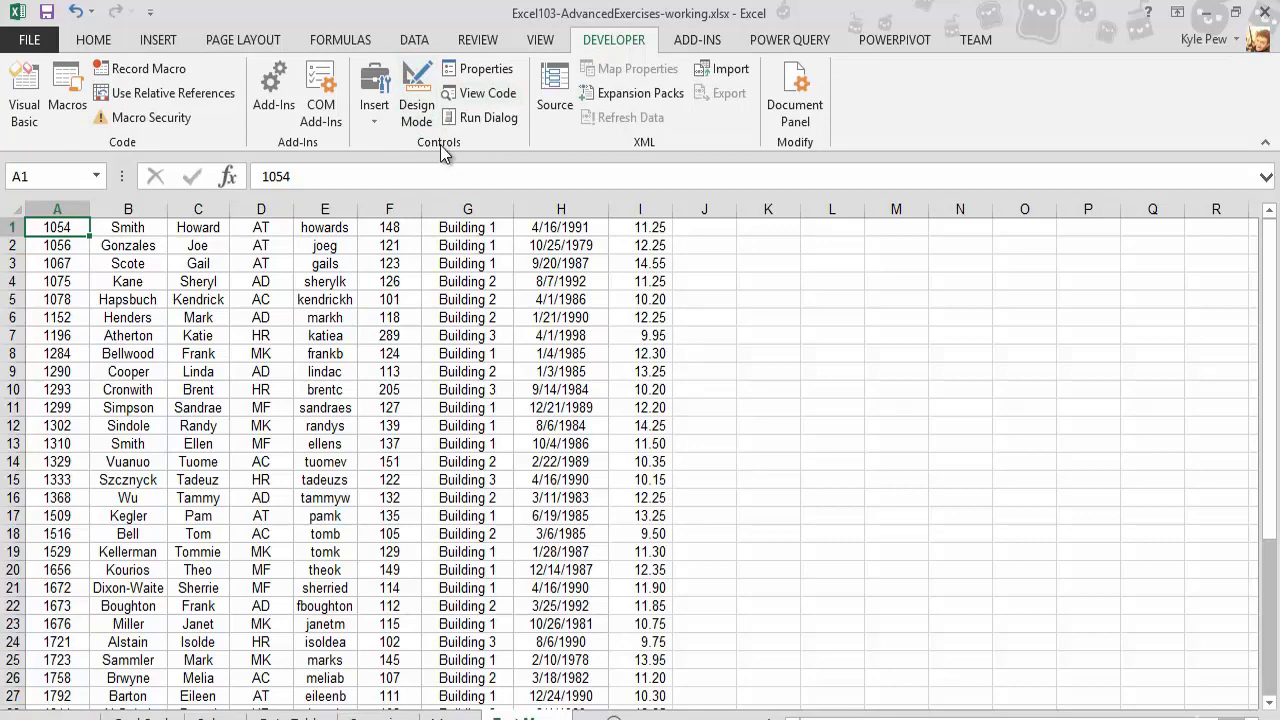
pyautogui.click(374, 116)
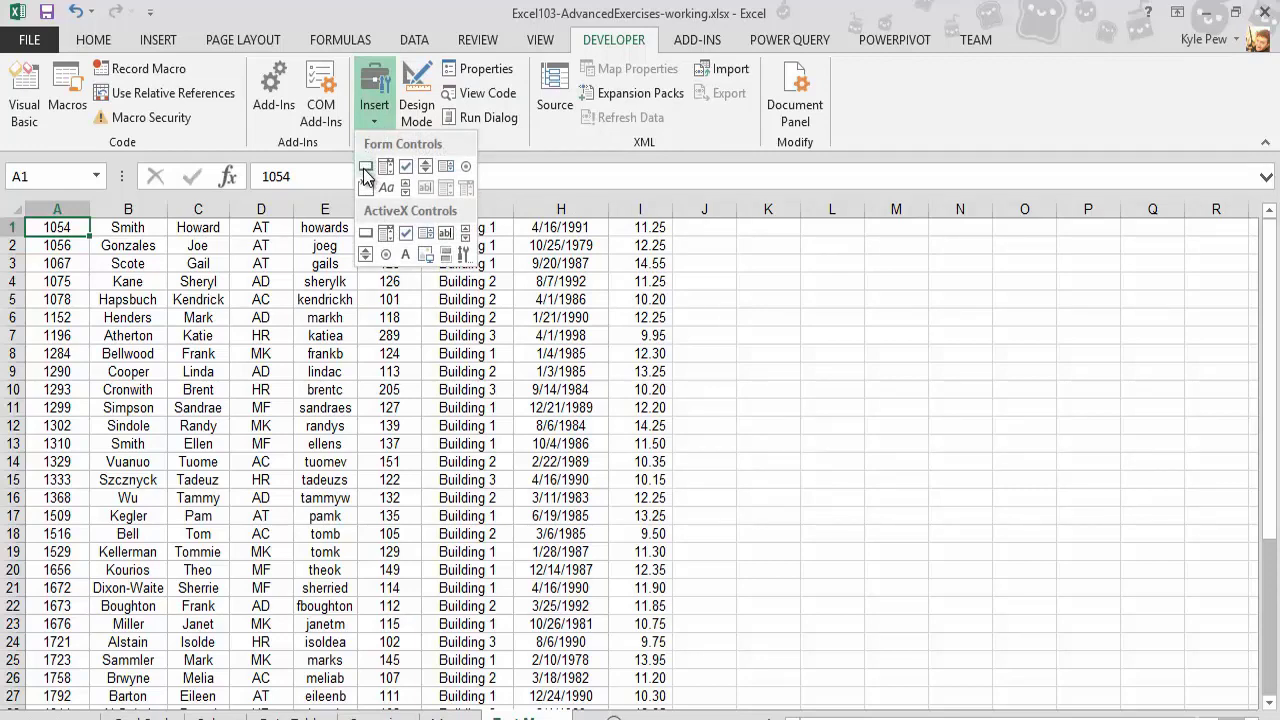
pyautogui.click(366, 170)
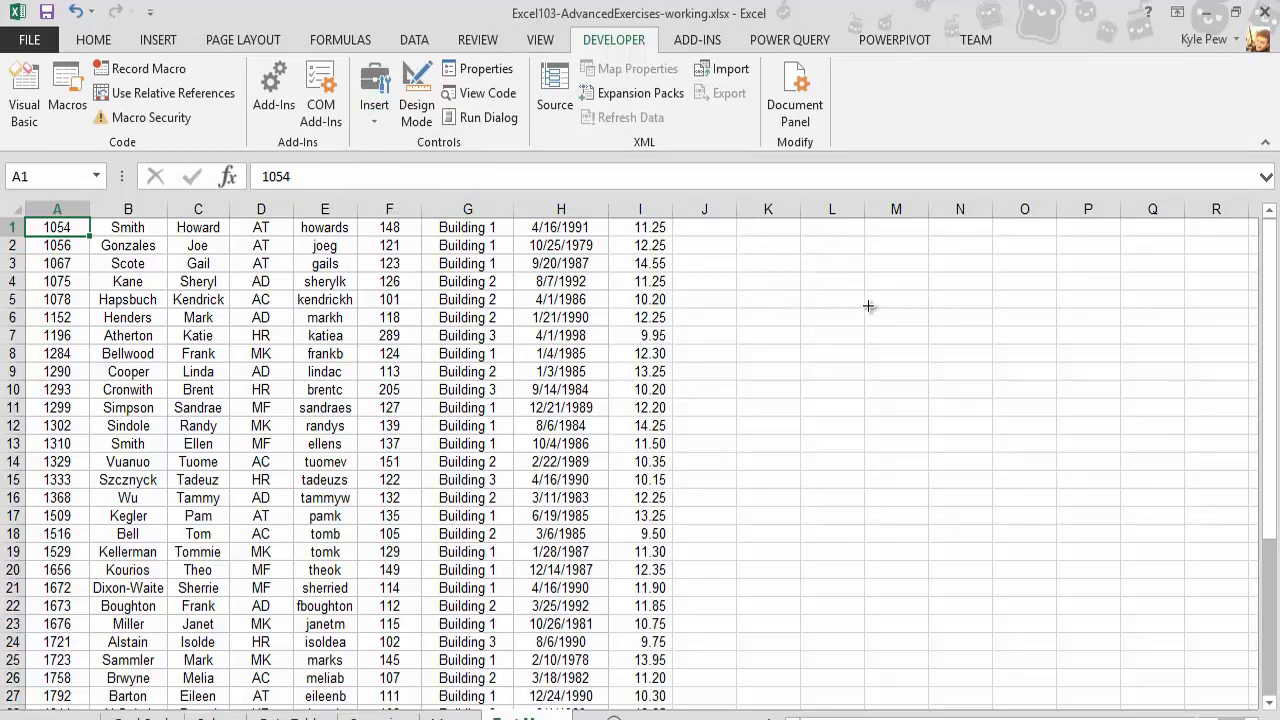
pyautogui.moveTo(757, 259); pyautogui.dragTo(894, 317)
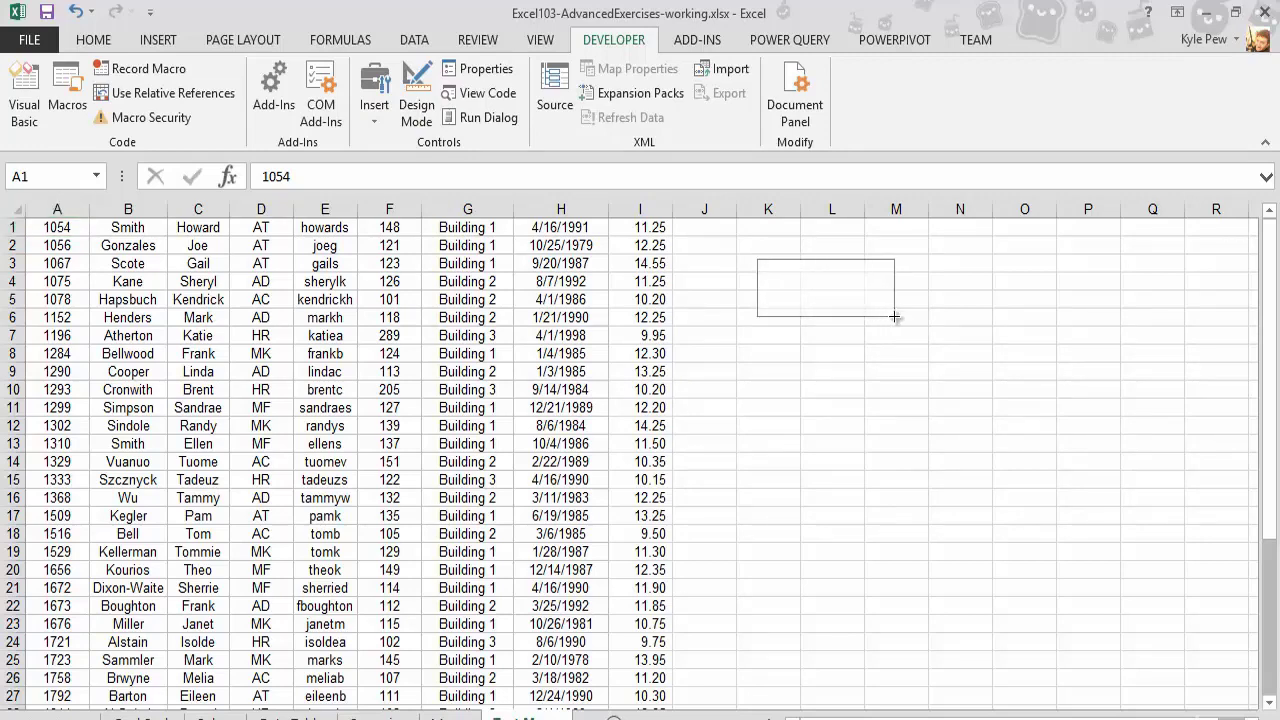
pyautogui.moveTo(894, 317); pyautogui.dragTo(894, 317)
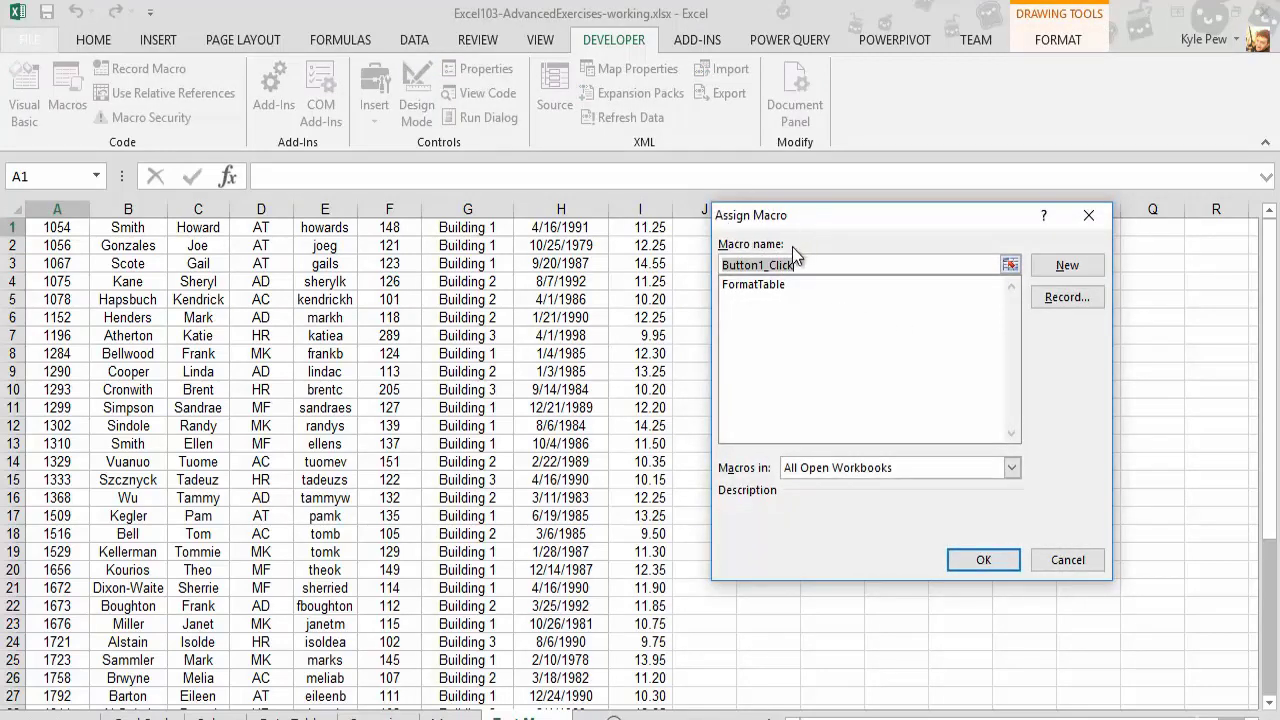
pyautogui.click(766, 287)
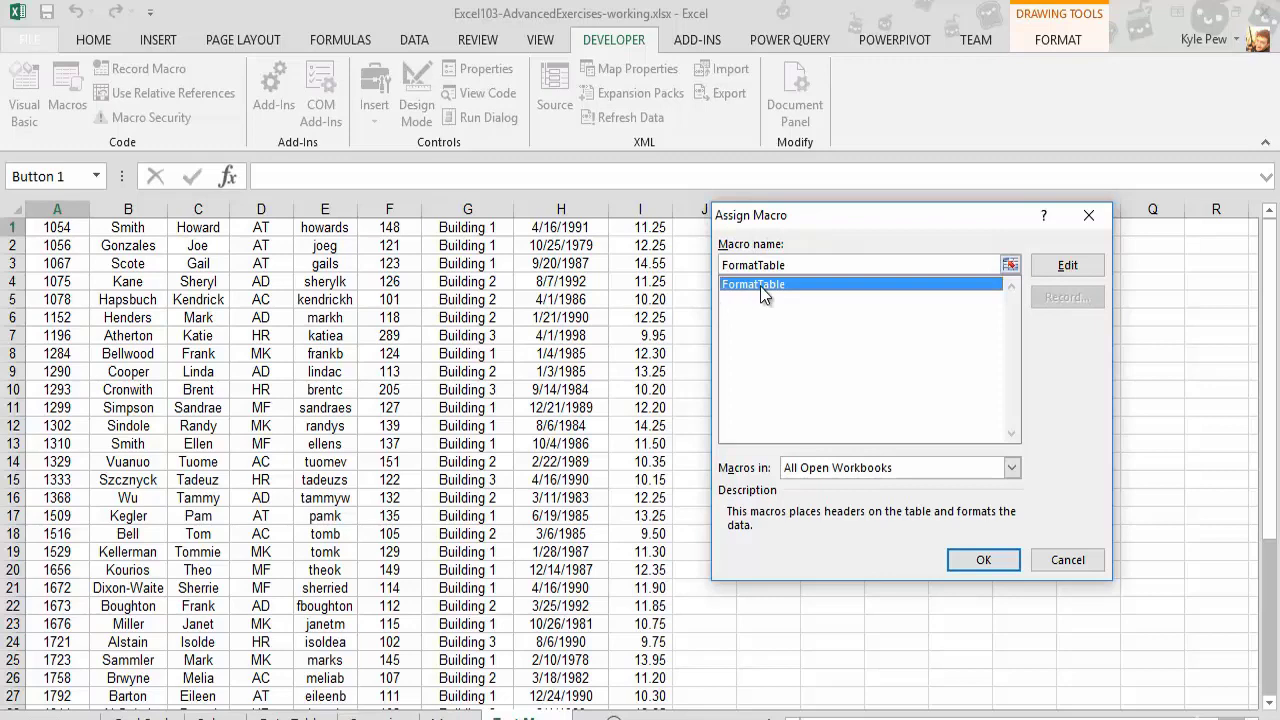
pyautogui.click(983, 559)
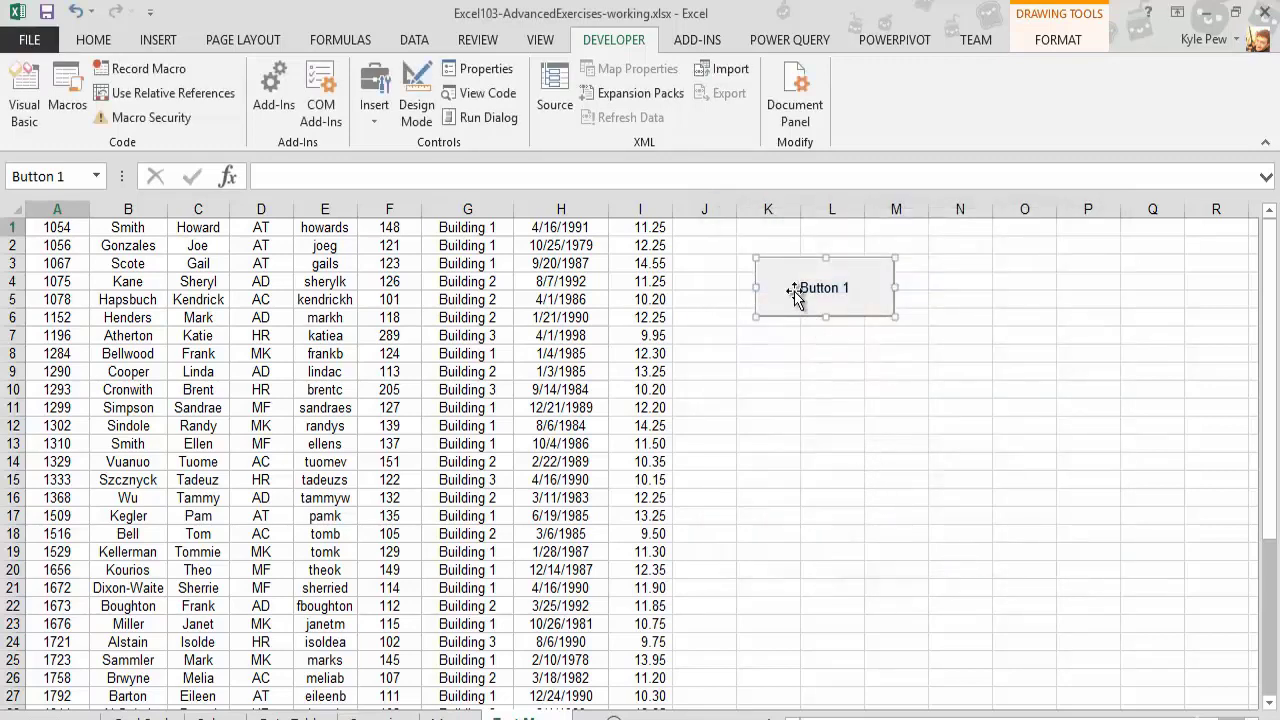
# Move the button to about L2:N5 and change its caption to "Format Table"
pyautogui.moveTo(781, 268); pyautogui.dragTo(846, 253)
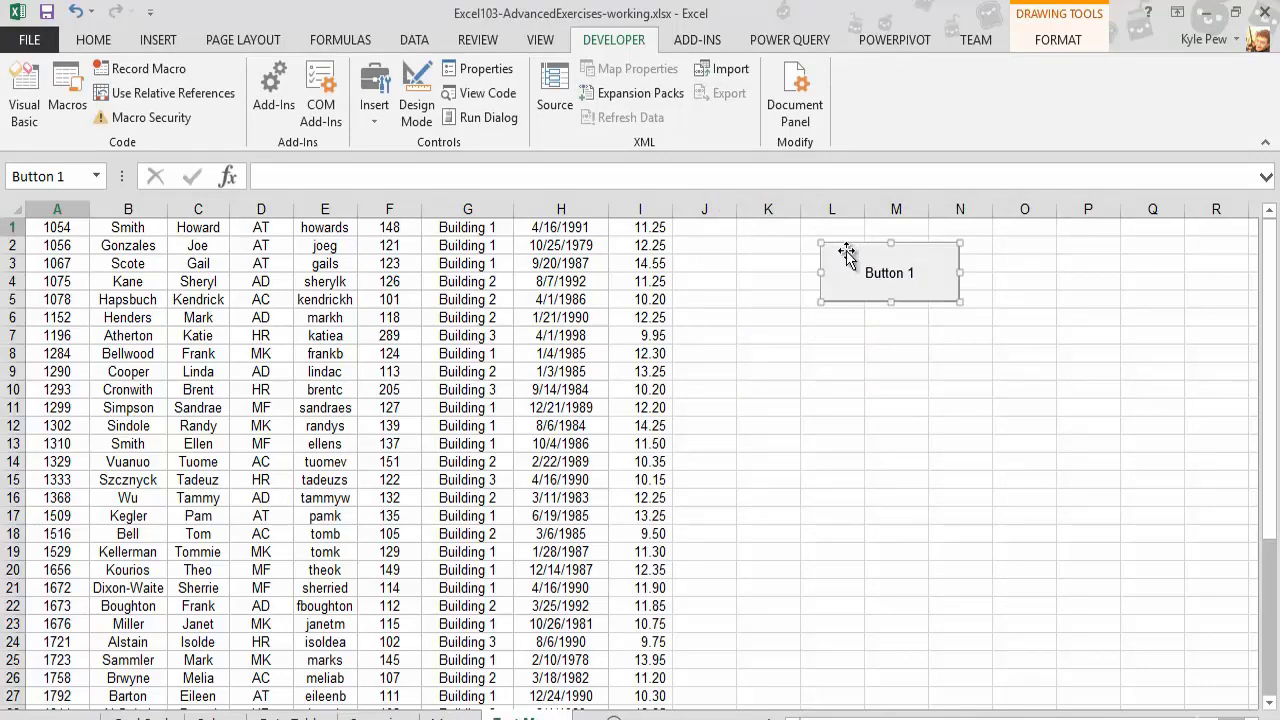
pyautogui.click(914, 273)
pyautogui.moveTo(864, 272); pyautogui.dragTo(920, 275)
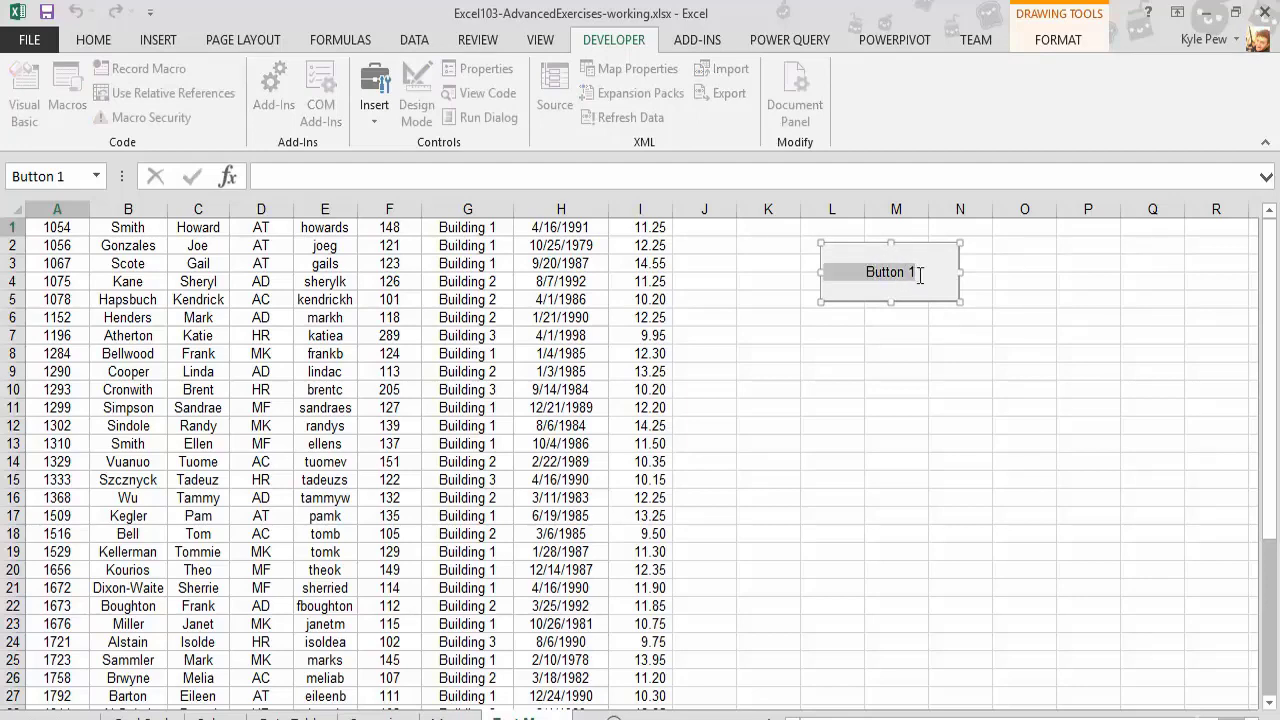
pyautogui.write('Format')
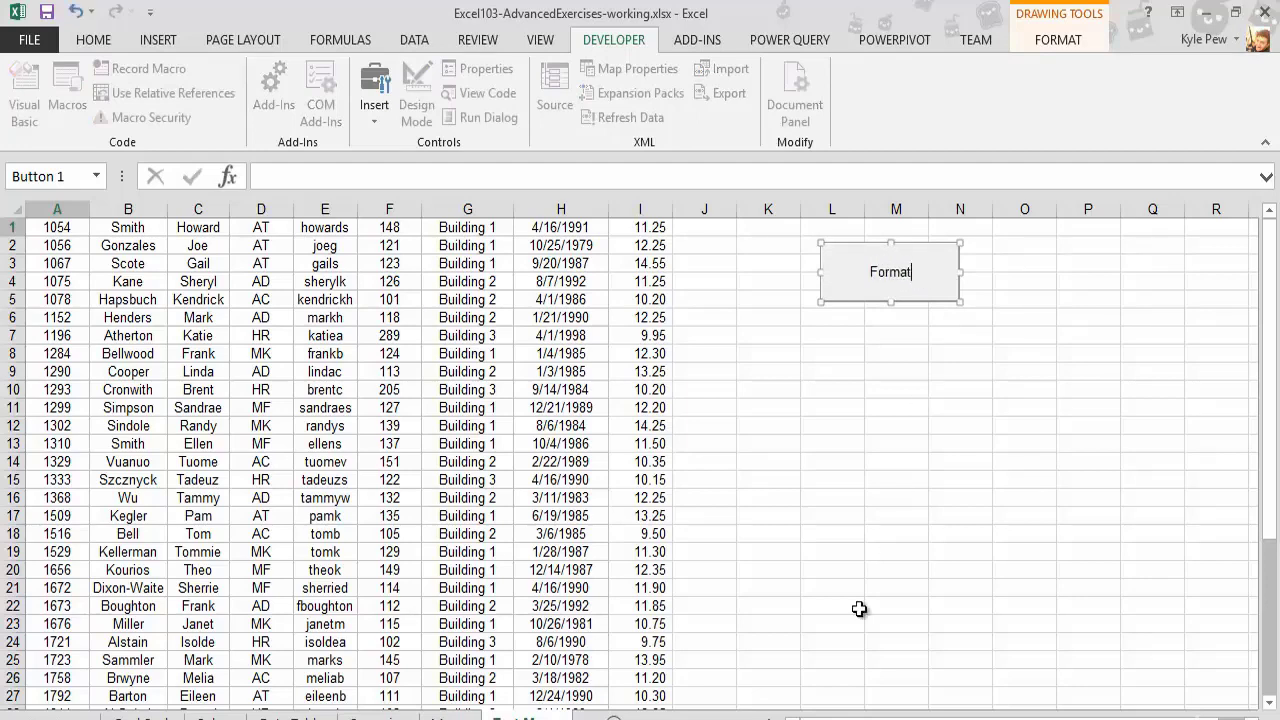
pyautogui.write(' Table')
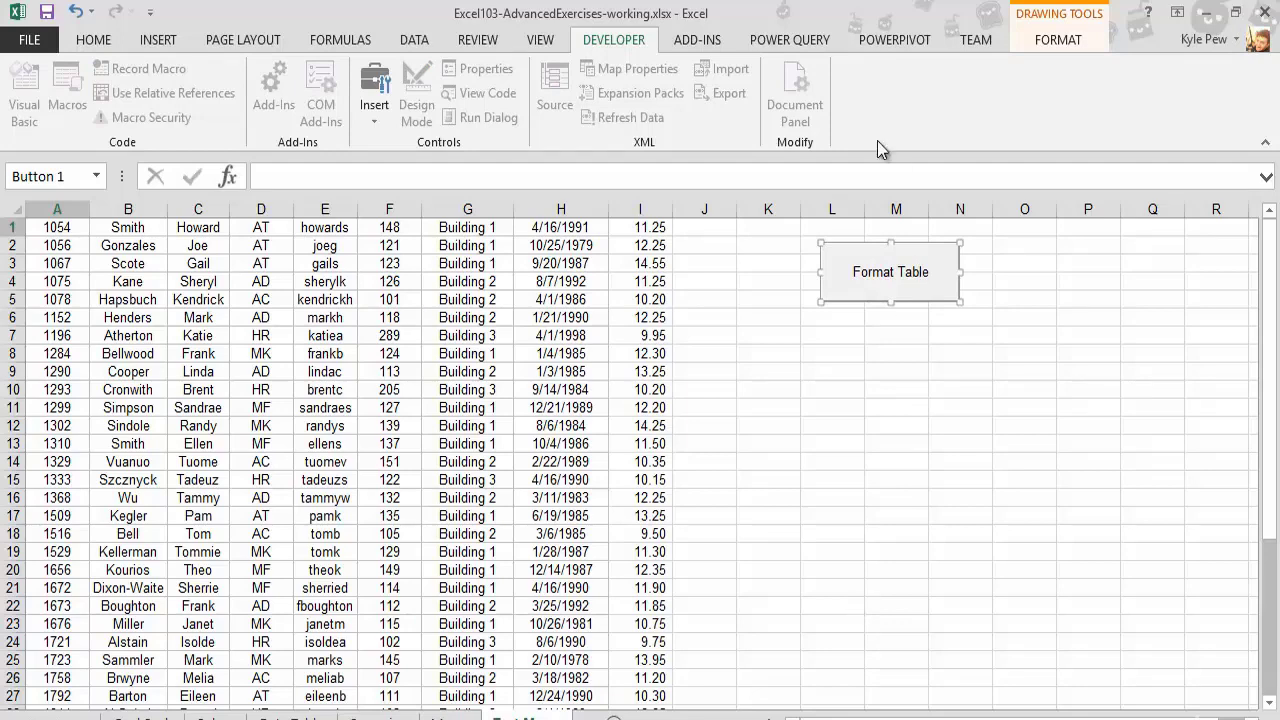
# Deselect the Format Table button and use it to run the macro on the employee table
pyautogui.click(843, 496)
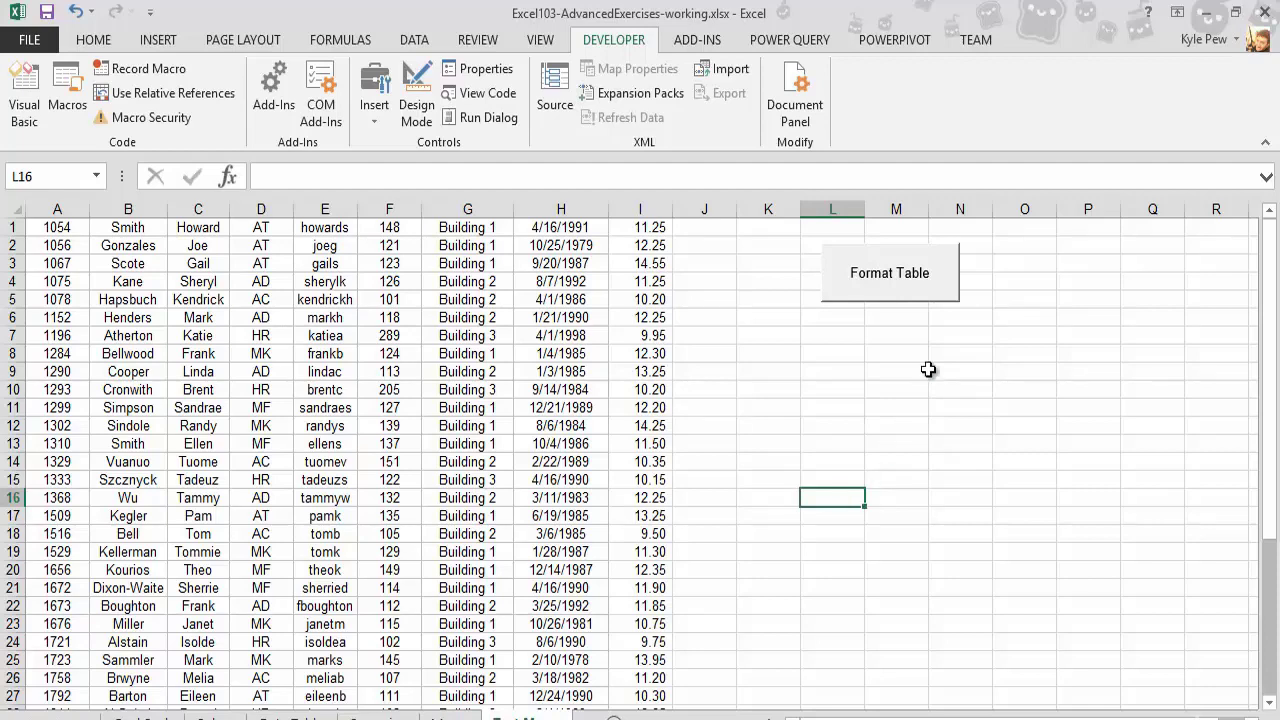
pyautogui.click(896, 276)
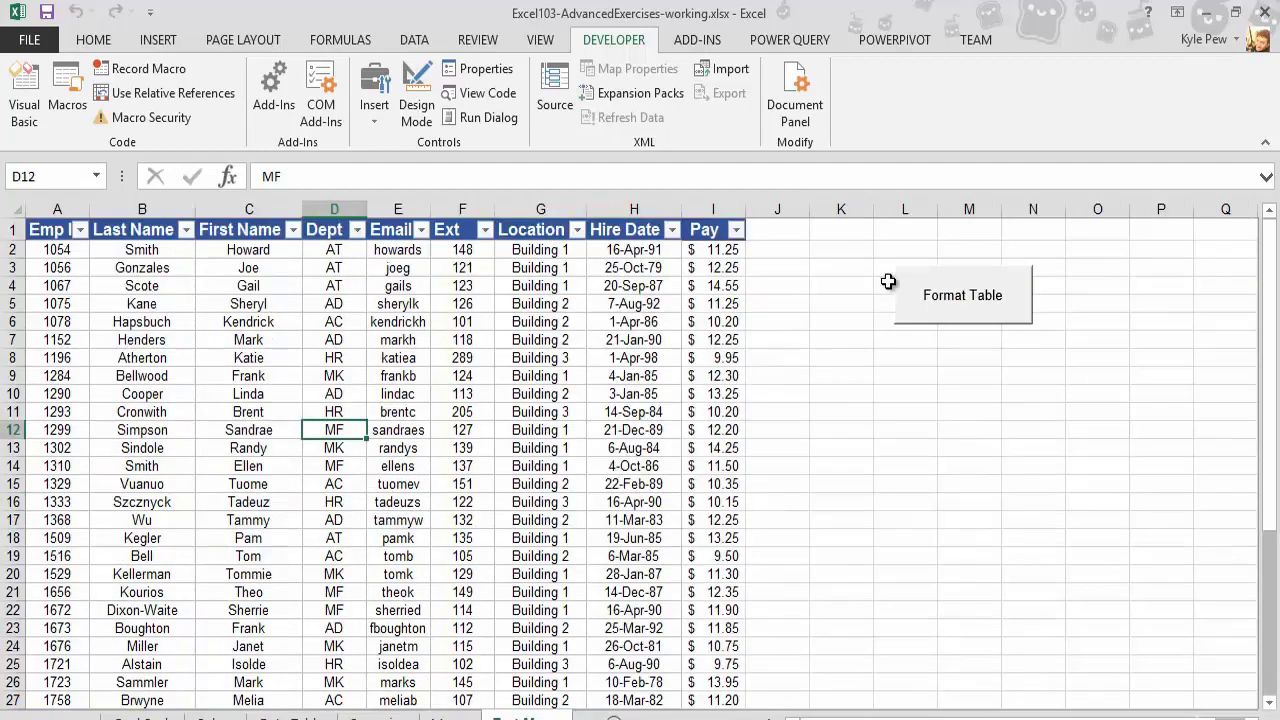